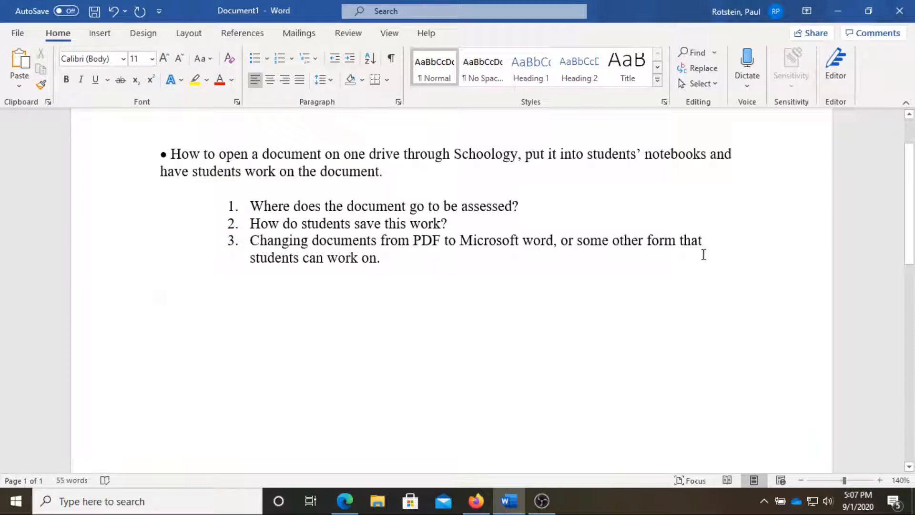
left_click_drag(711, 154, 646, 159)
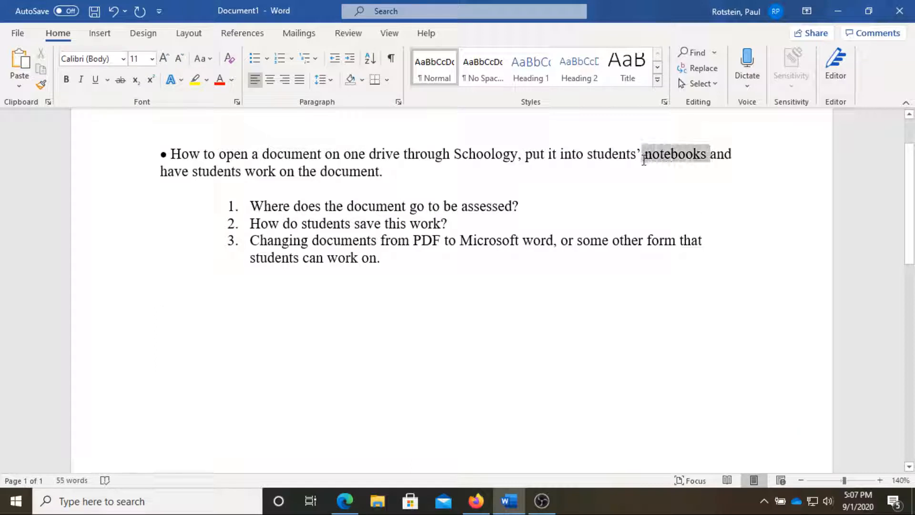
left_click(756, 206)
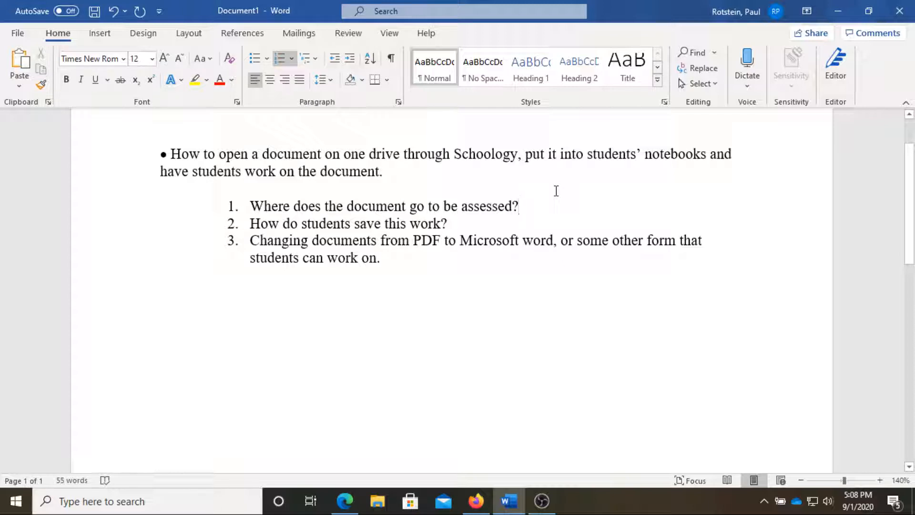
mouse_move(389, 265)
left_mouse_down()
mouse_move(299, 247)
mouse_move(384, 265)
left_mouse_up()
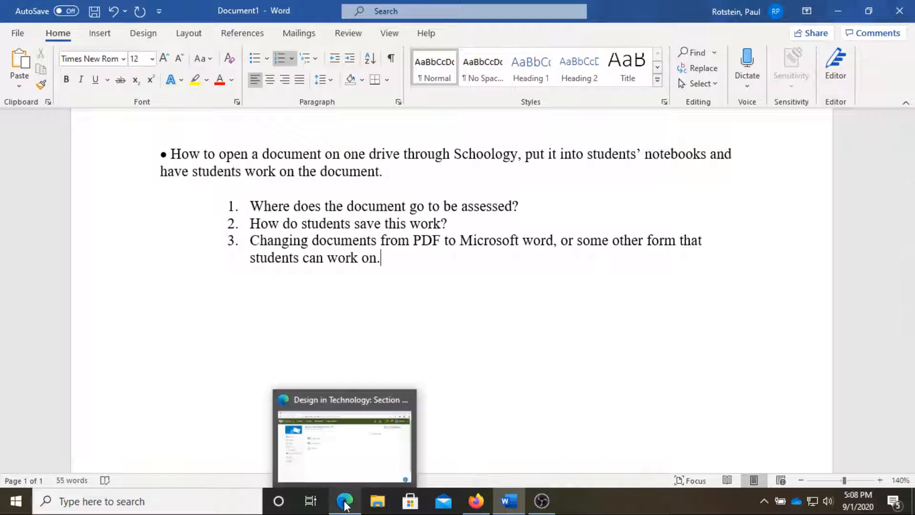
- Switch to Firefox and start a new course assignment named "Test Assignment" with the description "Submit your work"
left_click(475, 501)
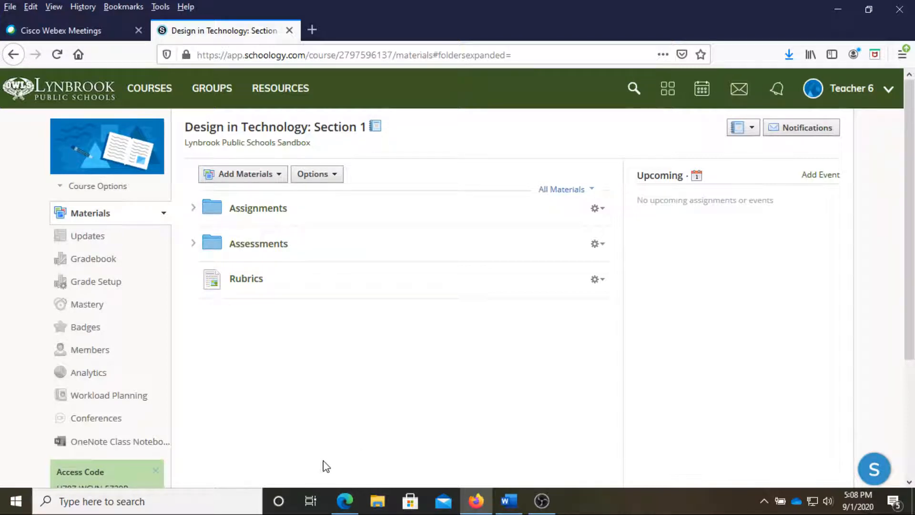
left_click(267, 177)
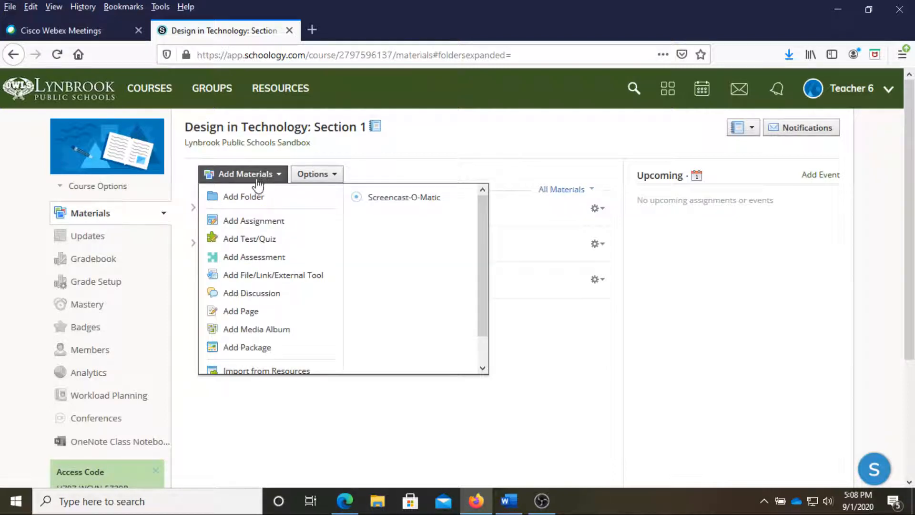
left_click(259, 221)
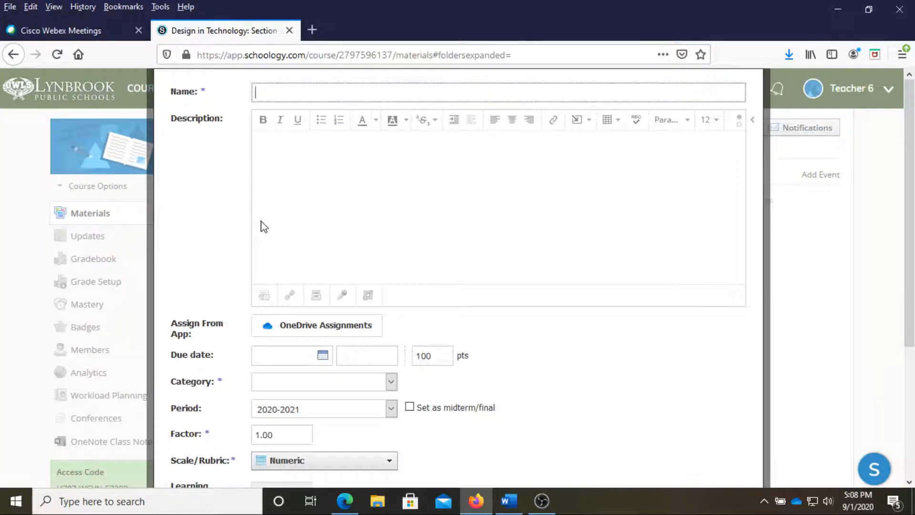
type("Test As")
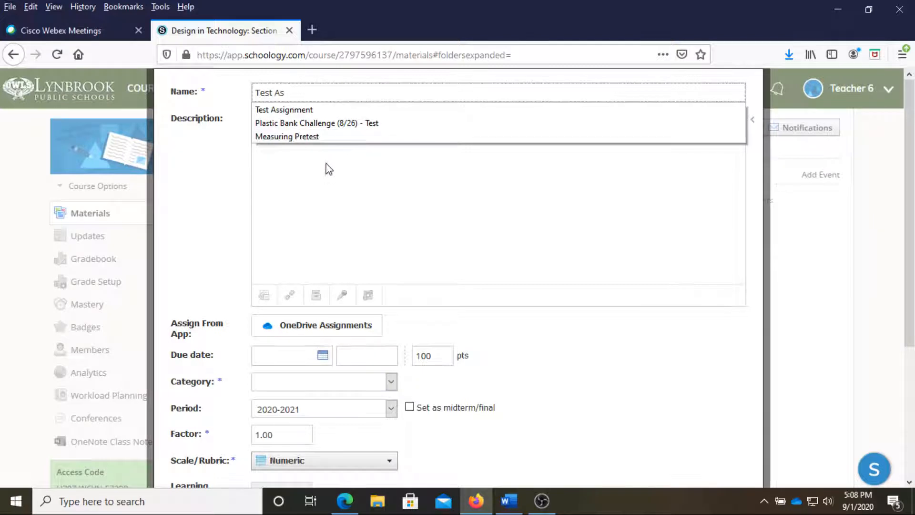
left_click(307, 111)
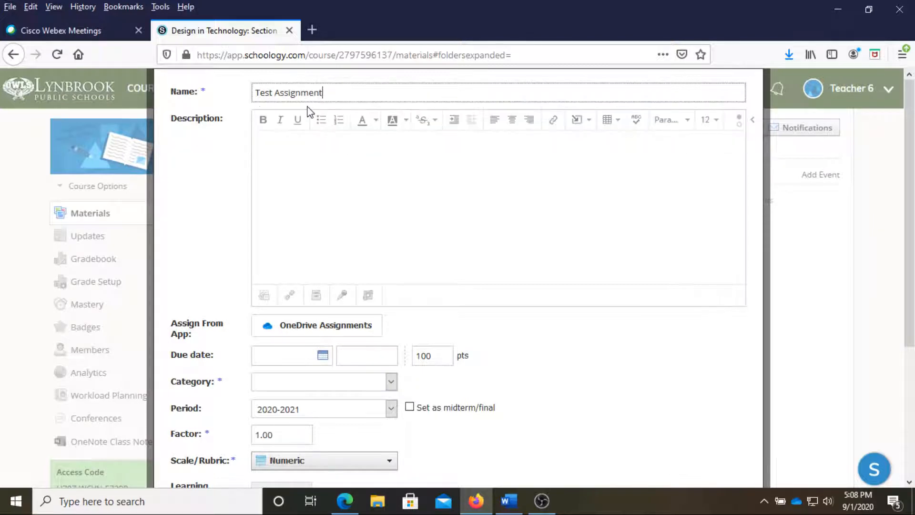
left_click(310, 145)
type("Subm")
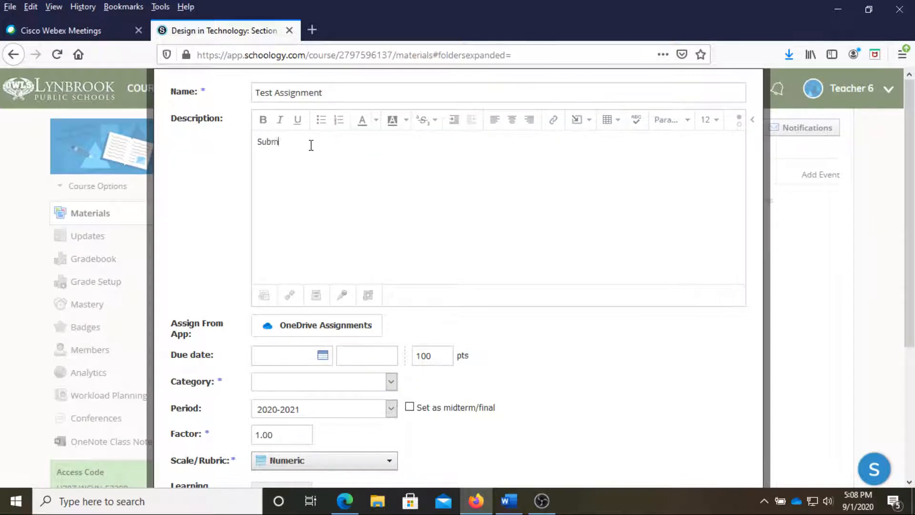
type("it your work")
- Attach Design Brief Template.pptx from OneDrive Assignments to the new assignment
left_click(306, 324)
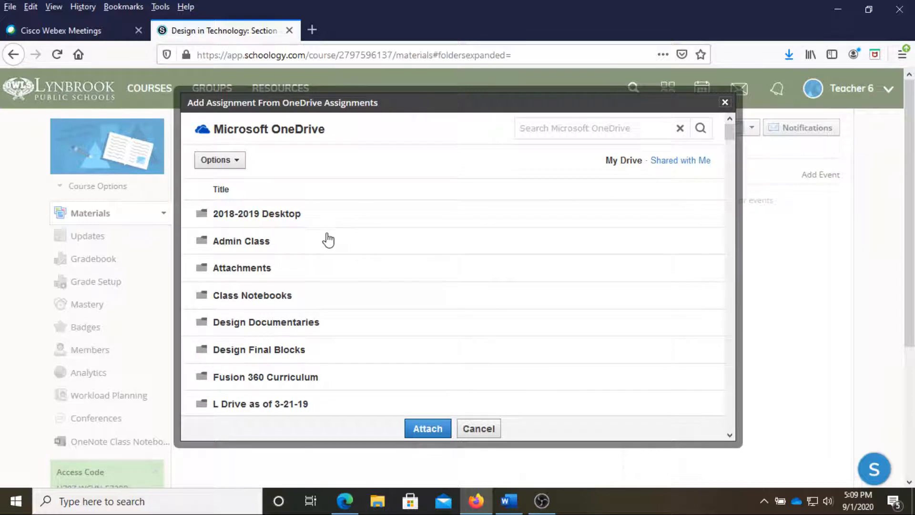
scroll(325, 243, "down", 5)
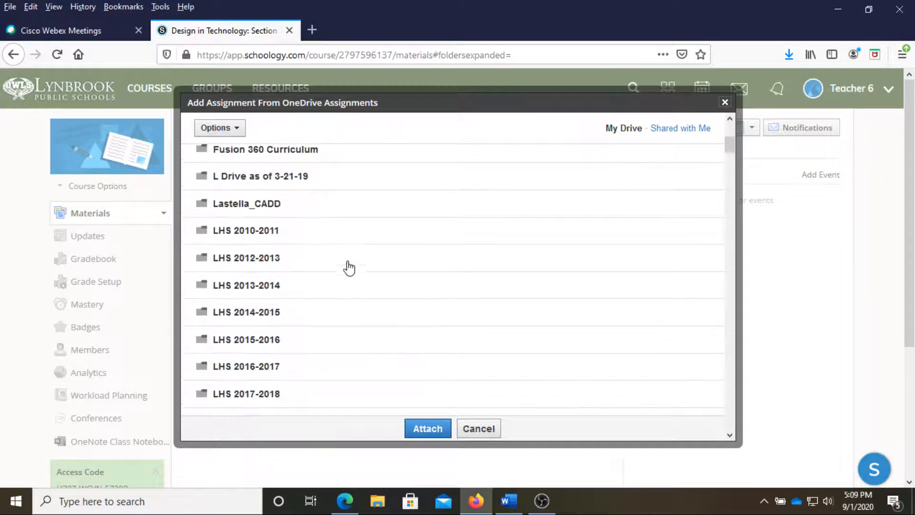
scroll(377, 288, "down", 1)
scroll(379, 289, "down", 10)
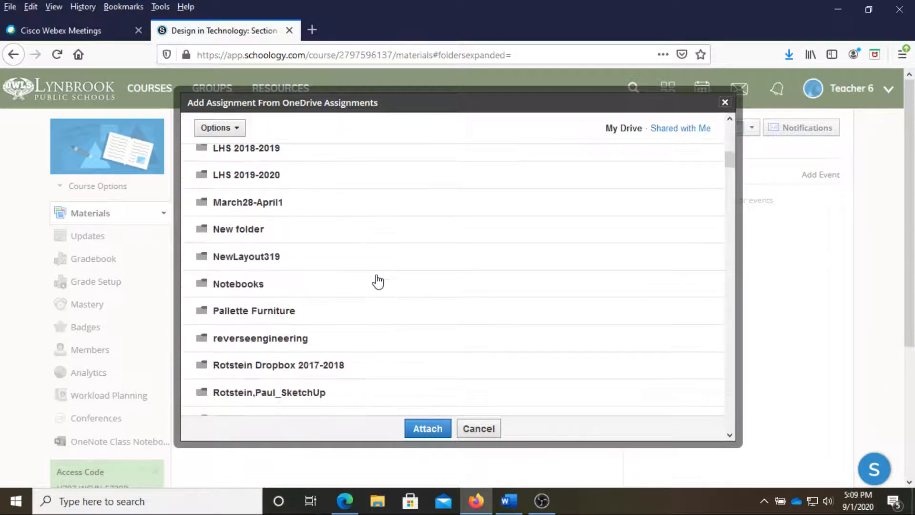
left_click(259, 328)
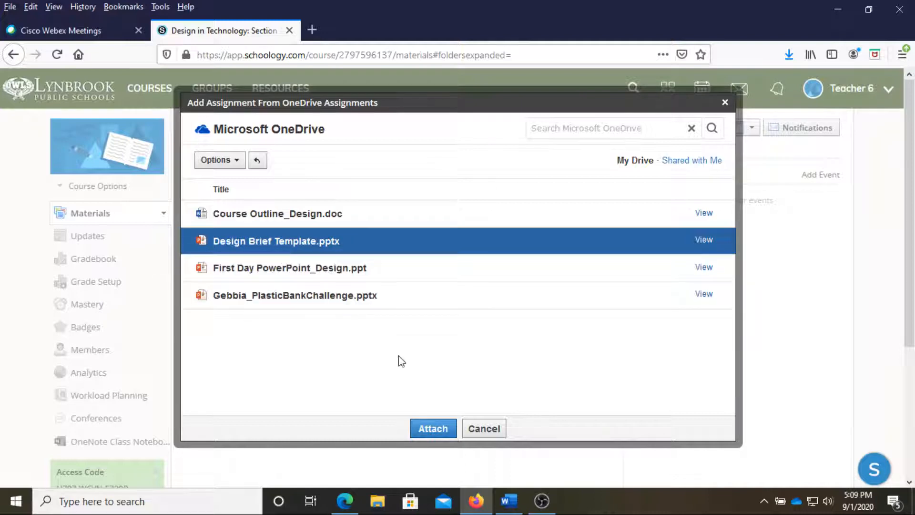
left_click(444, 430)
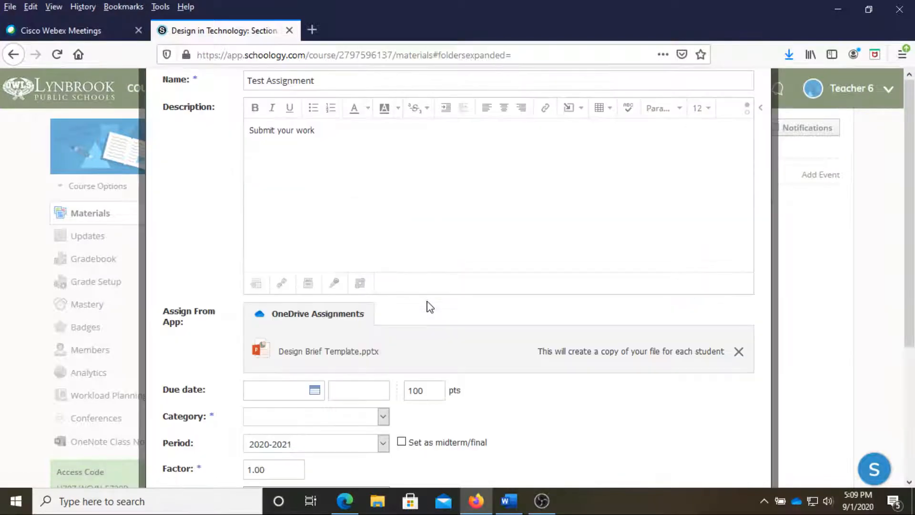
- Set the assignment's due date to 9/16/20 and its grading category to Tests
scroll(431, 300, "down", 1)
scroll(432, 301, "down", 3)
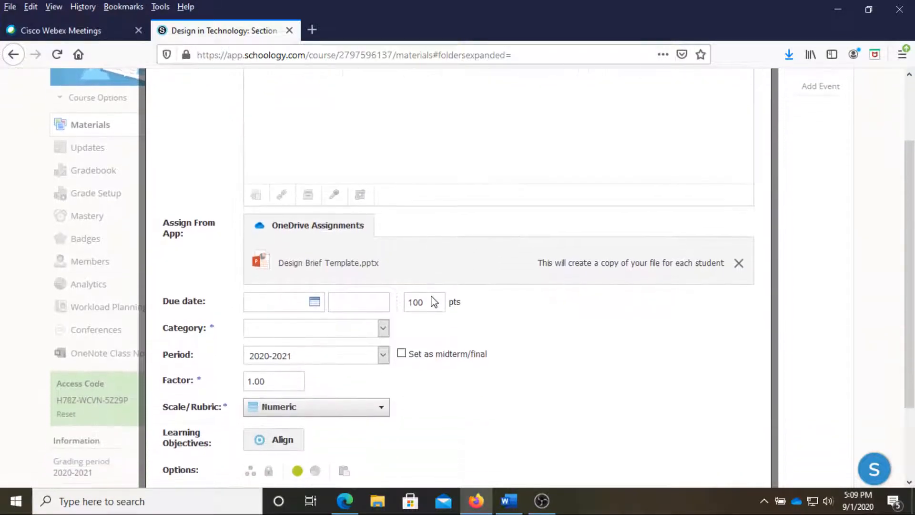
left_click(315, 298)
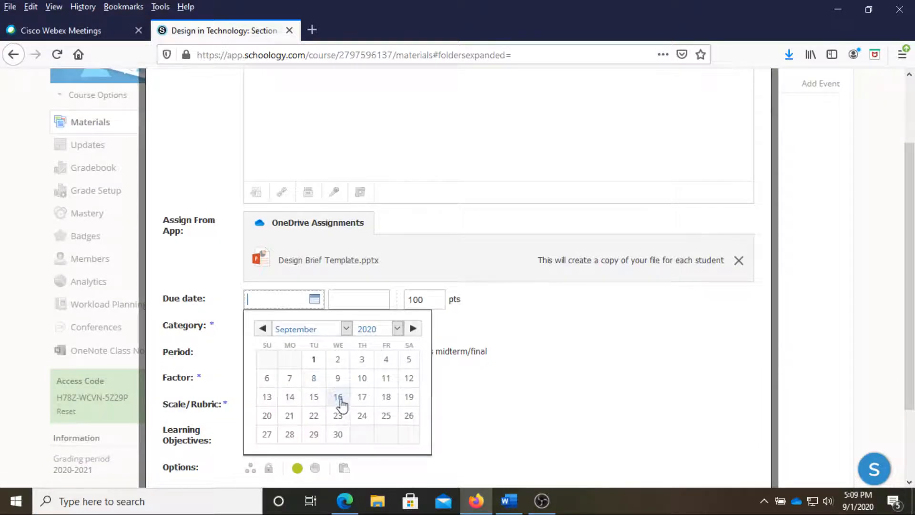
left_click(337, 397)
scroll(571, 422, "down", 4)
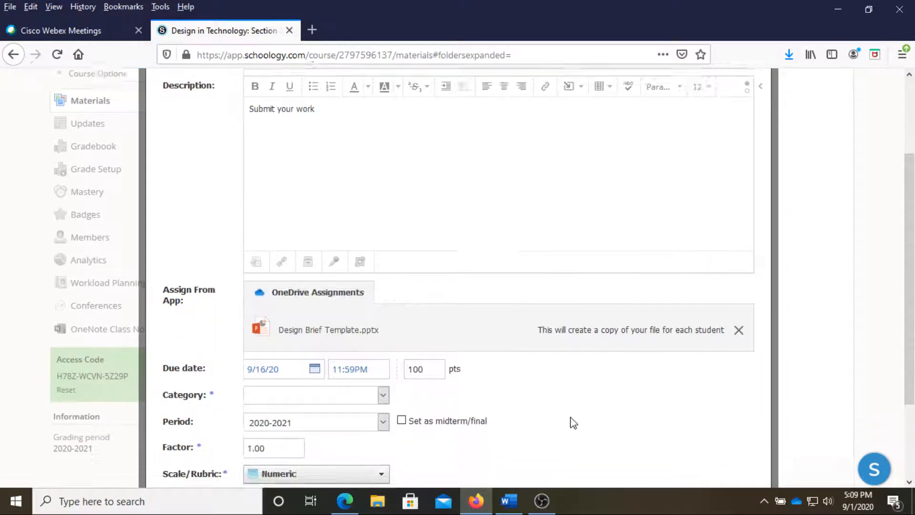
left_click(384, 328)
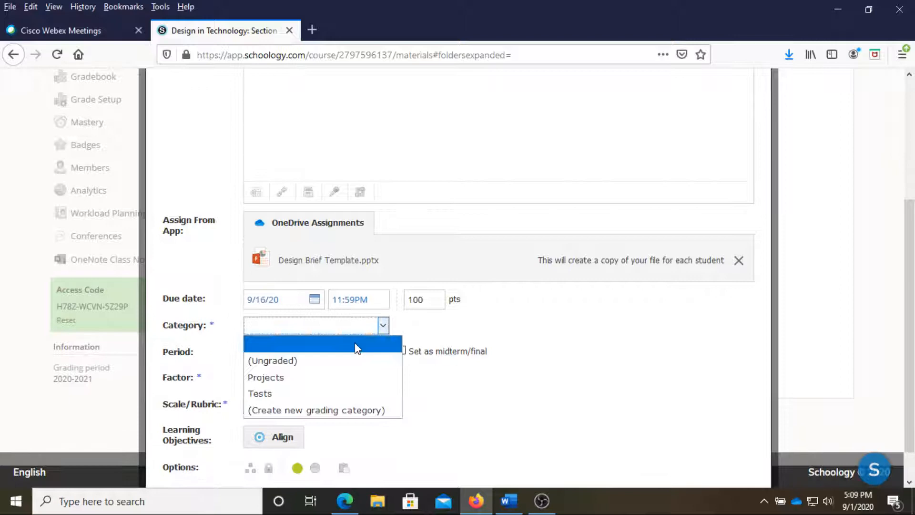
left_click(275, 394)
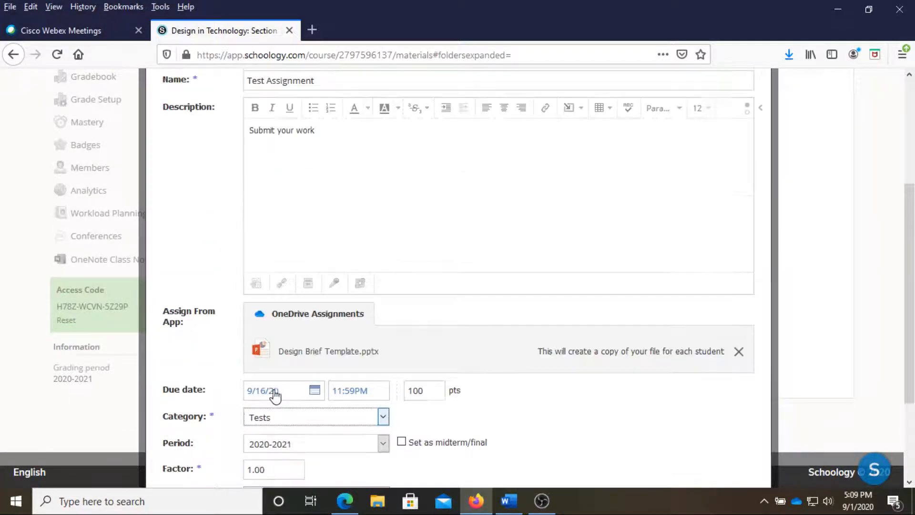
- Select the Design Brief rubric for grading the assignment, and create the assignment
scroll(580, 411, "down", 3)
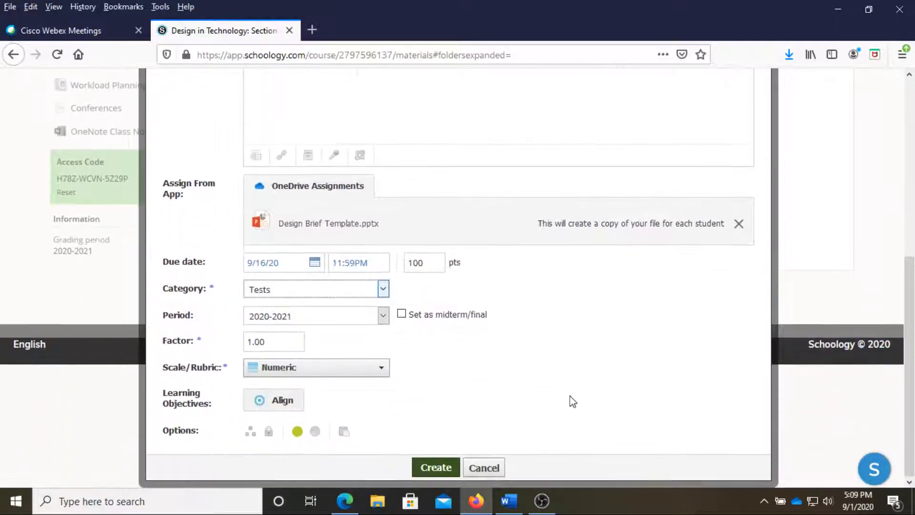
left_click(382, 378)
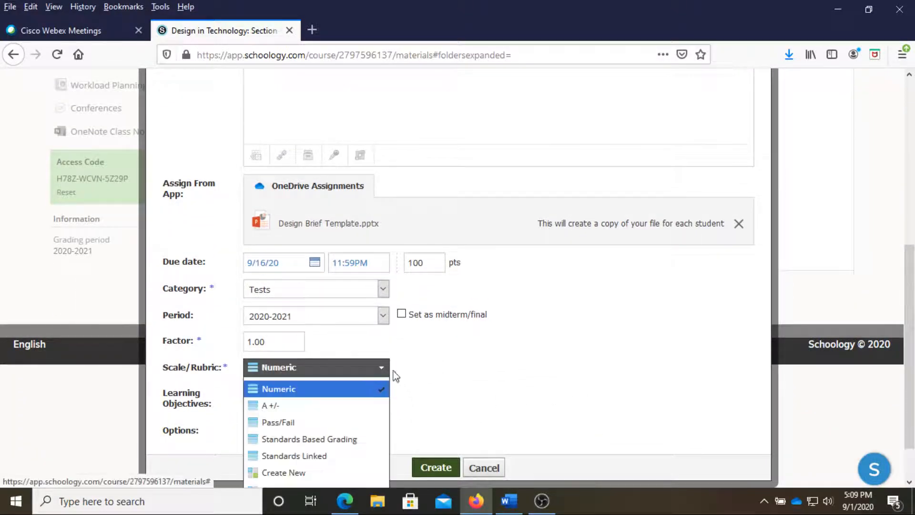
scroll(503, 384, "down", 1)
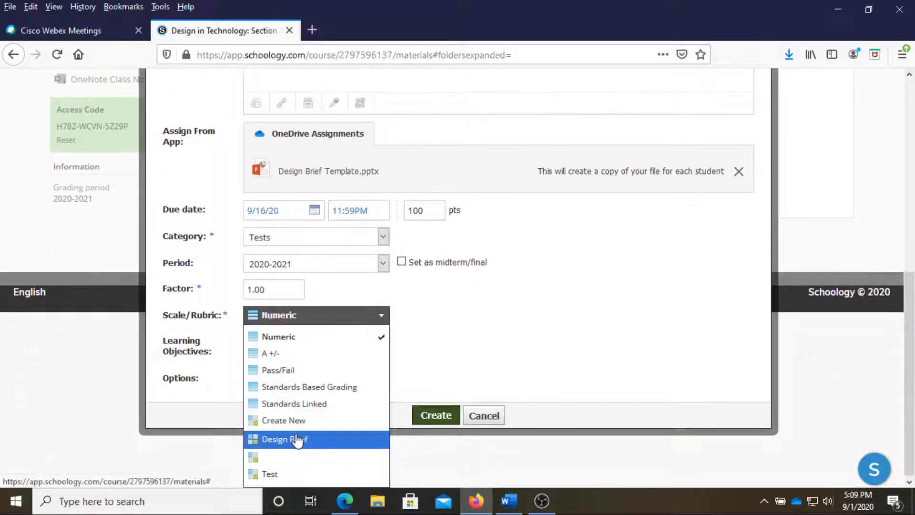
left_click(295, 437)
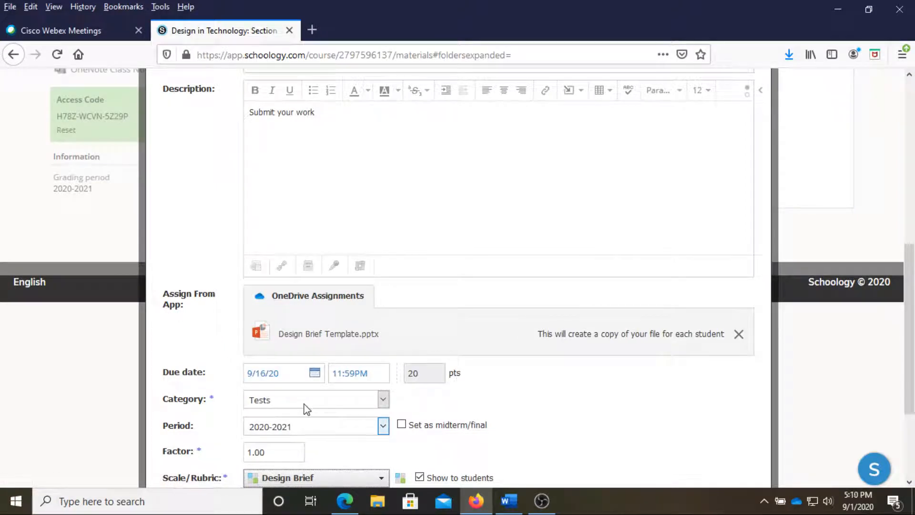
scroll(456, 405, "down", 2)
scroll(459, 407, "down", 1)
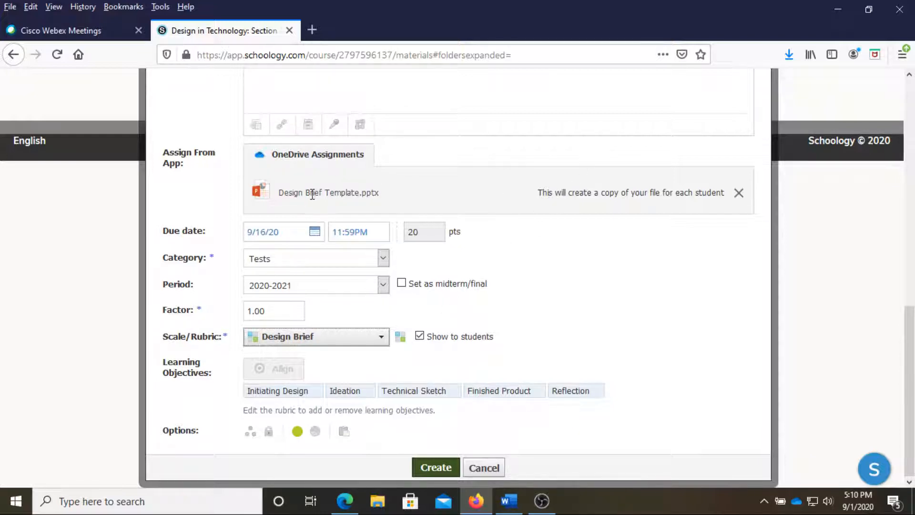
triple_click(311, 192)
left_click(541, 201)
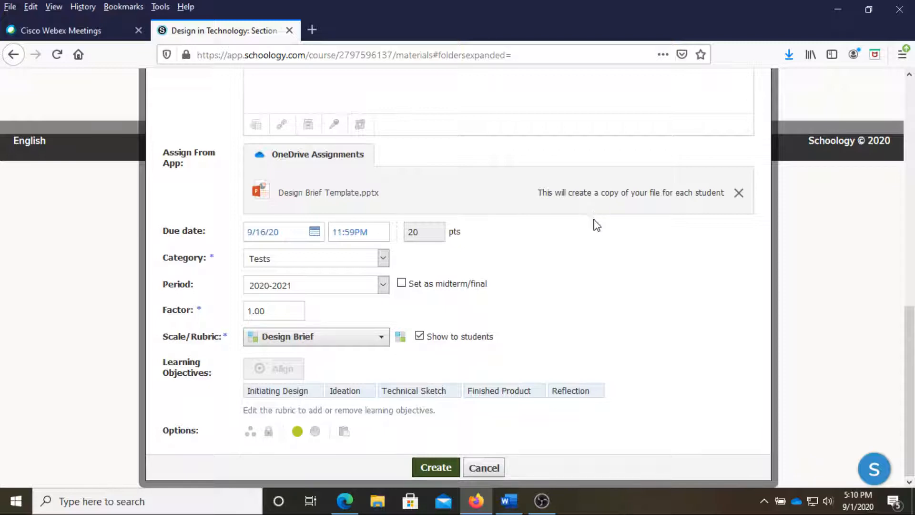
left_click(439, 469)
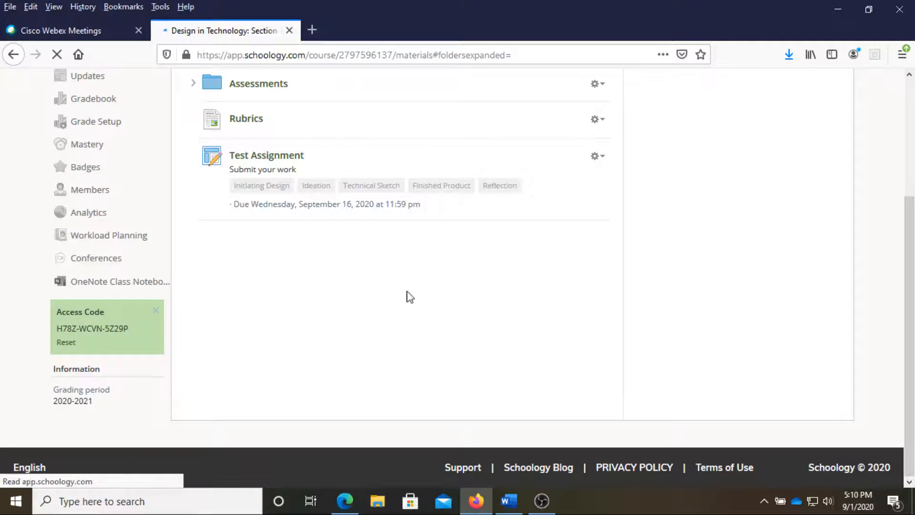
scroll(511, 281, "up", 2)
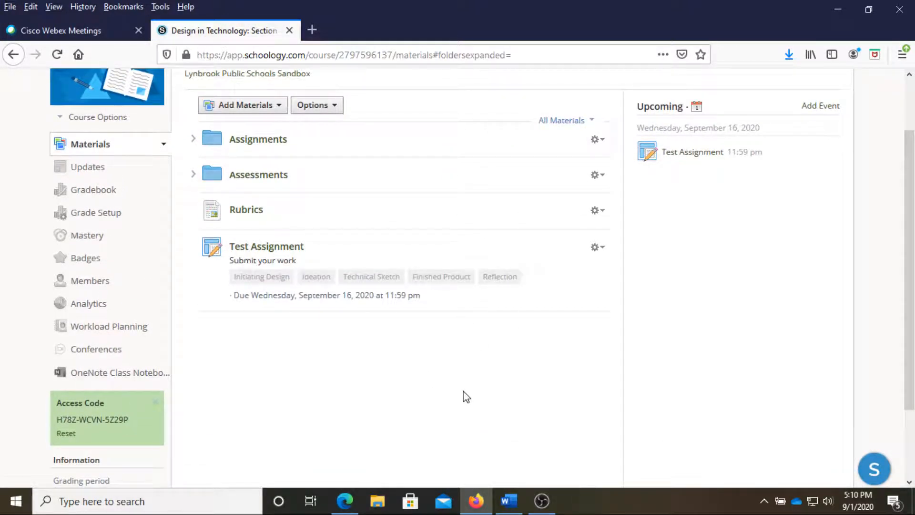
- Switch to the student account in Edge, reload the course materials and open Test Assignment to review its description and rubric
left_click(345, 501)
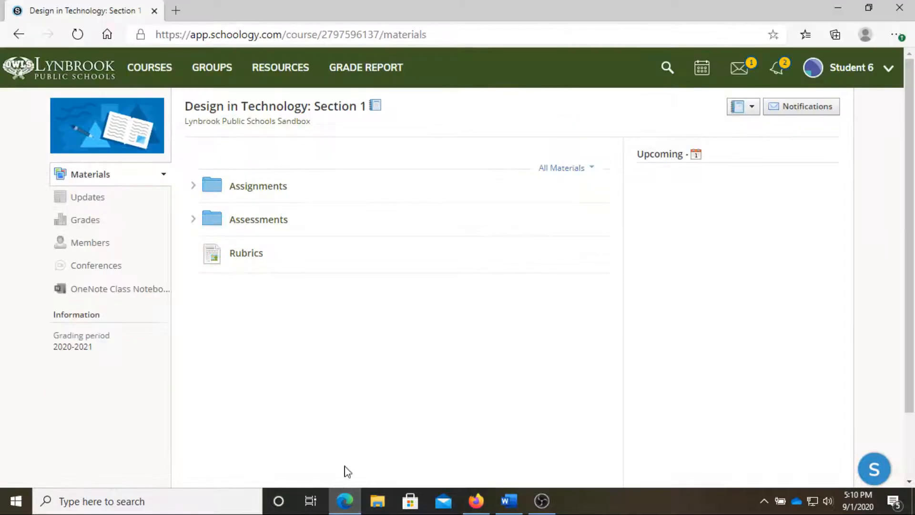
left_click(78, 34)
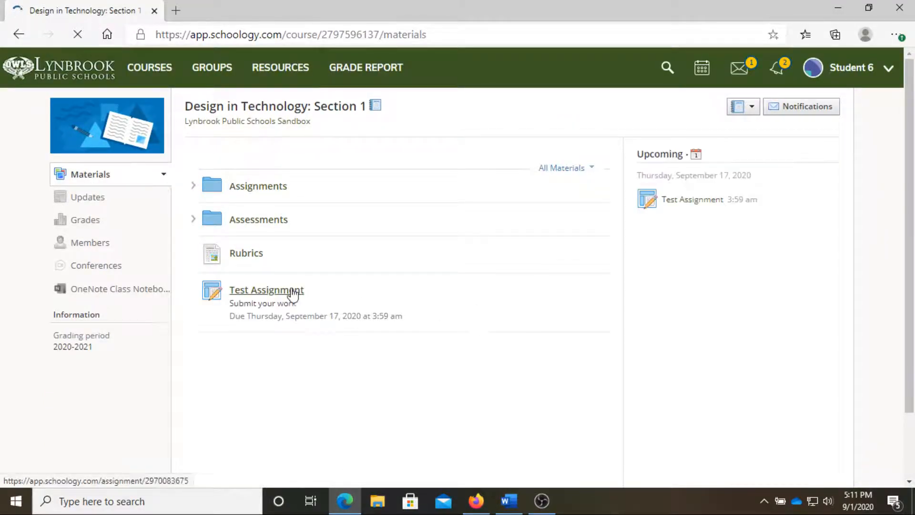
left_click(289, 290)
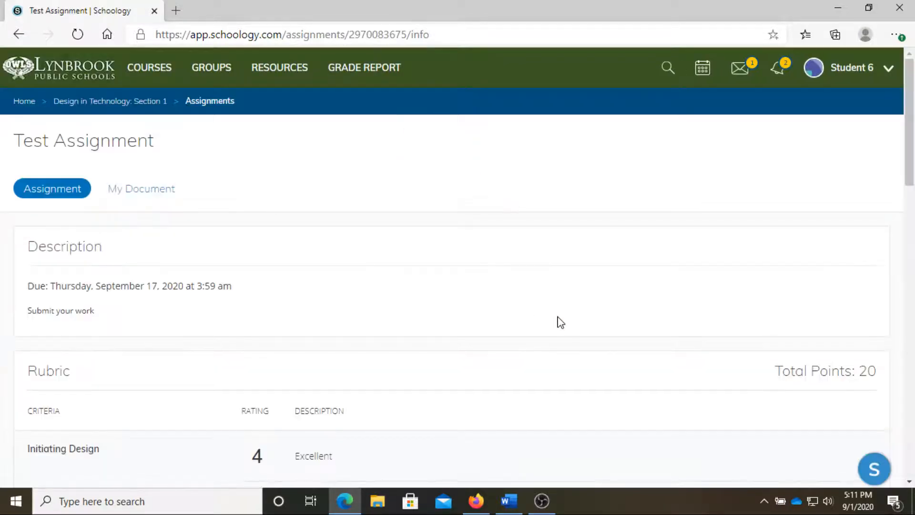
scroll(119, 324, "down", 2)
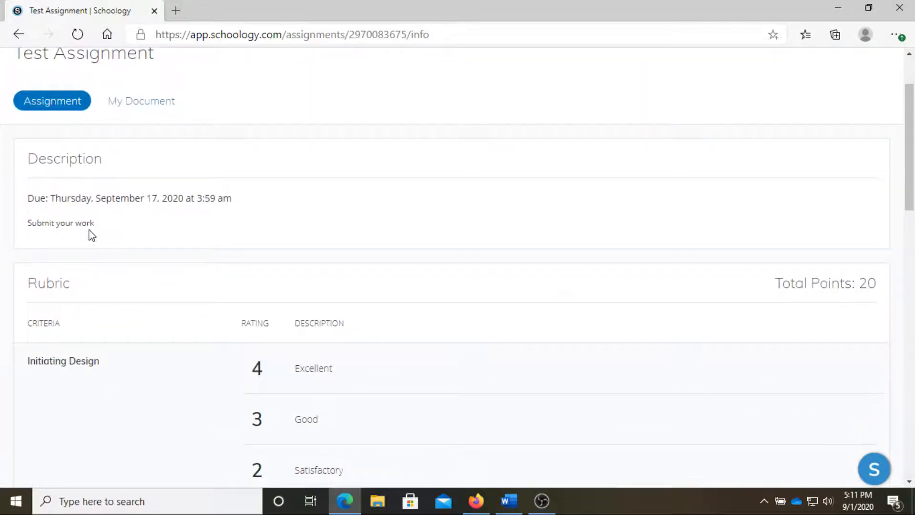
scroll(292, 267, "down", 4)
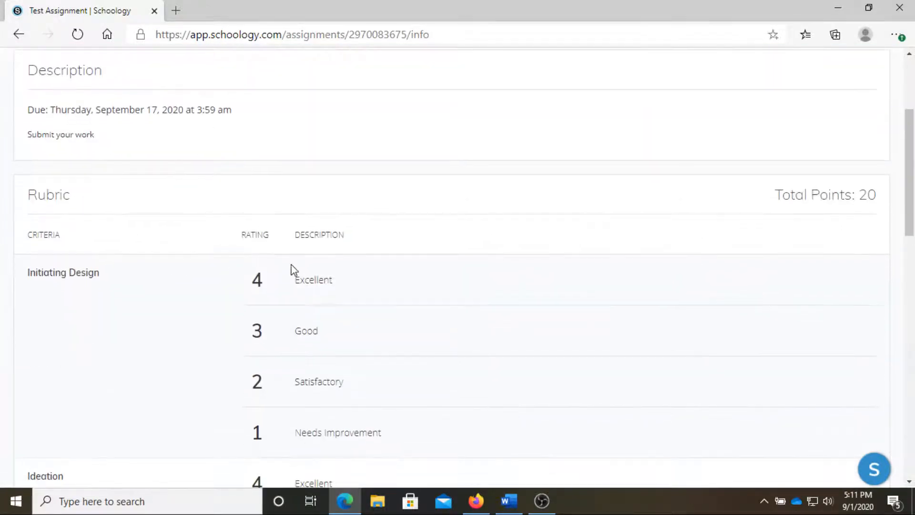
scroll(95, 260, "down", 4)
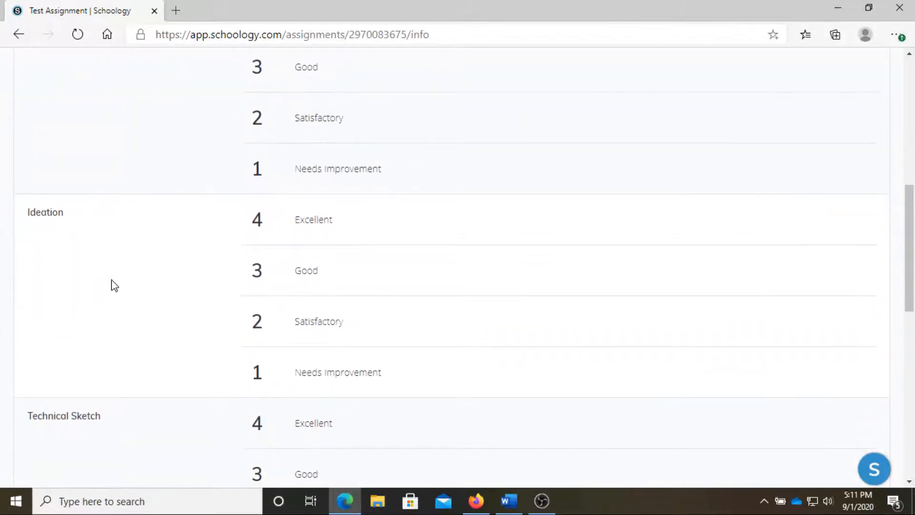
scroll(268, 331, "down", 13)
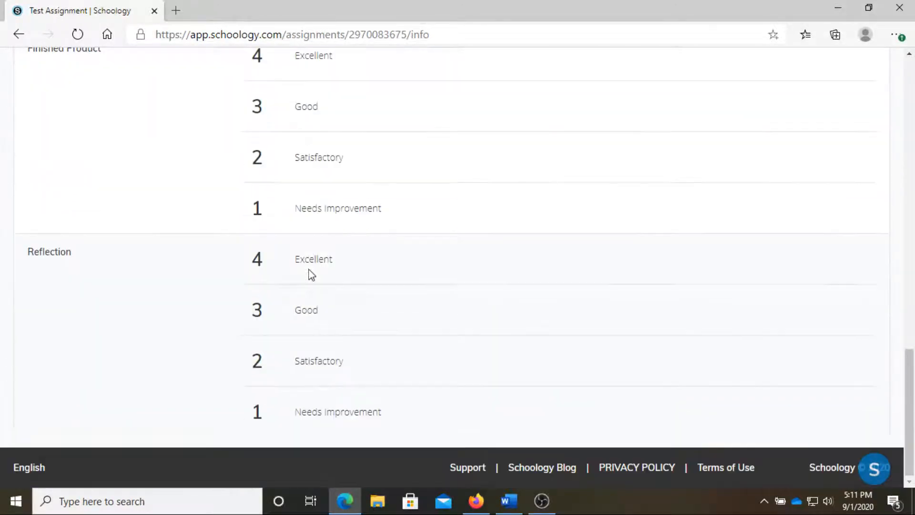
scroll(331, 300, "up", 20)
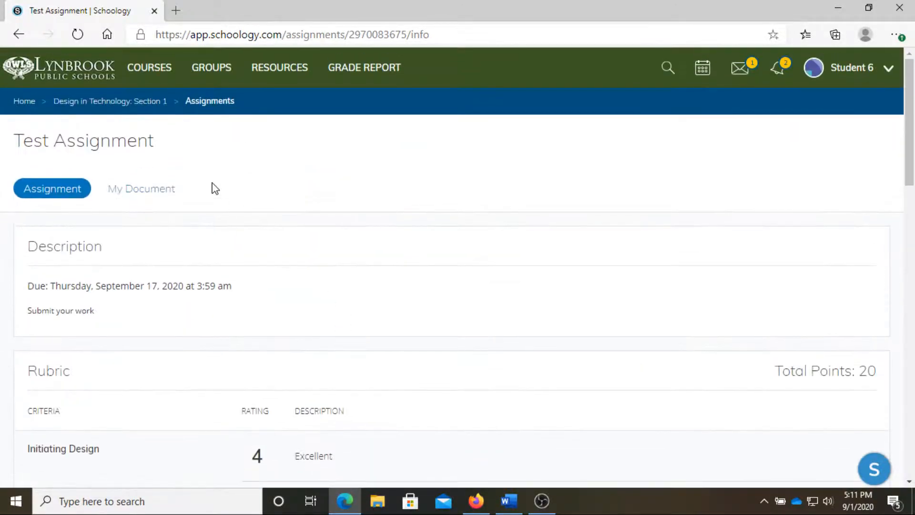
- Display the student's own copy of the assigned presentation under My Document and review it
left_click(141, 185)
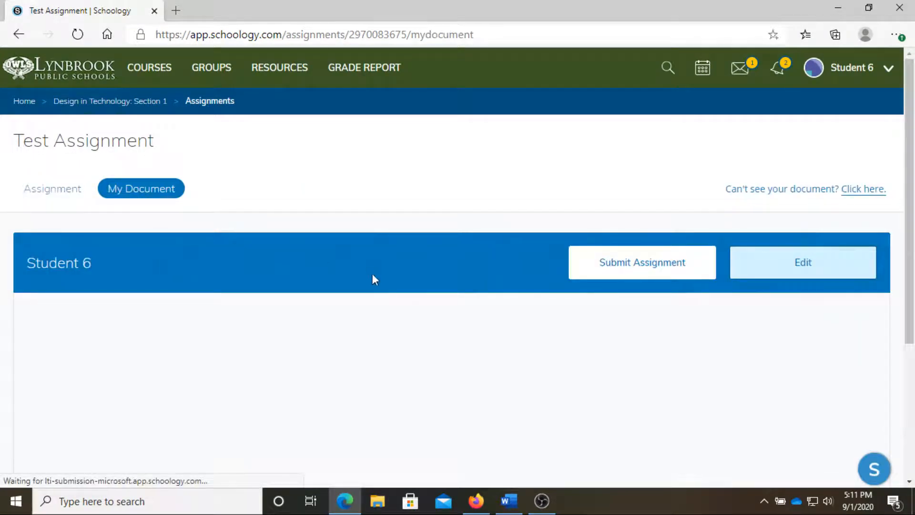
scroll(462, 358, "down", 4)
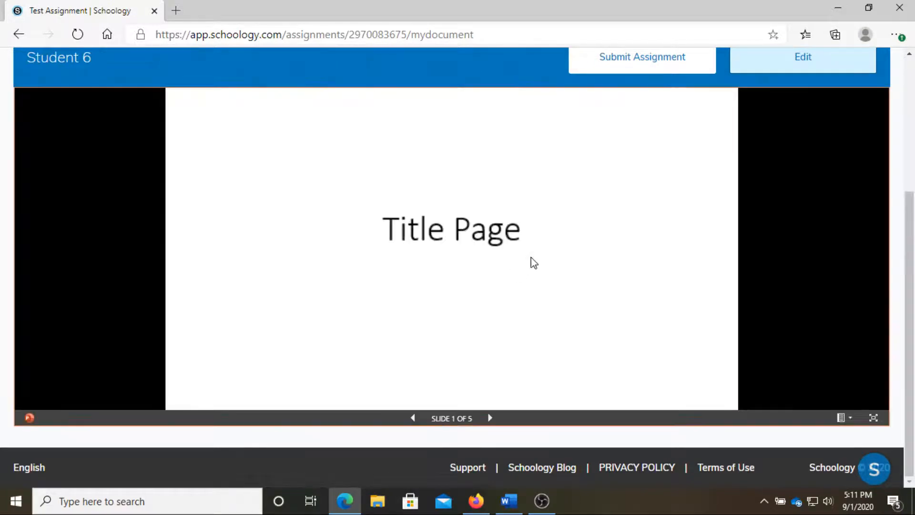
scroll(517, 267, "up", 4)
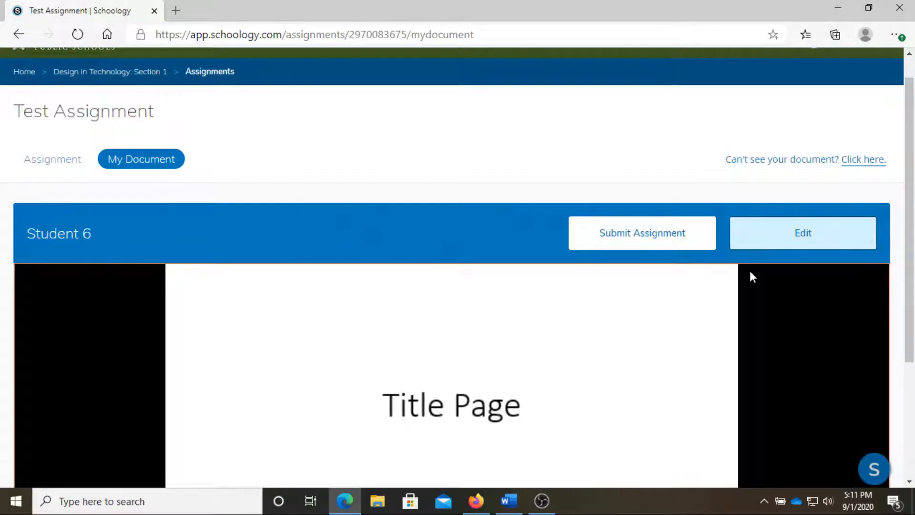
scroll(617, 310, "down", 2)
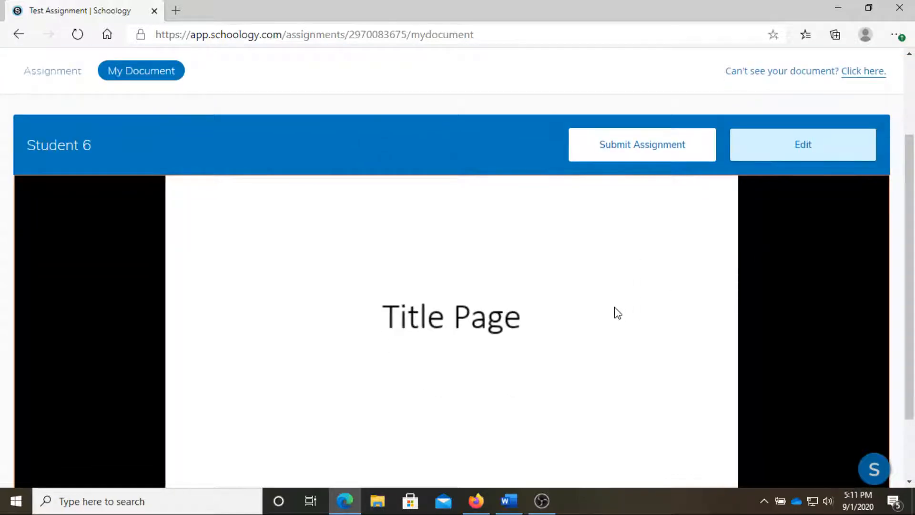
scroll(560, 309, "down", 2)
scroll(777, 150, "up", 2)
- Open the student's presentation copy for editing and place the cursor in the title slide's subtitle placeholder
left_click(789, 155)
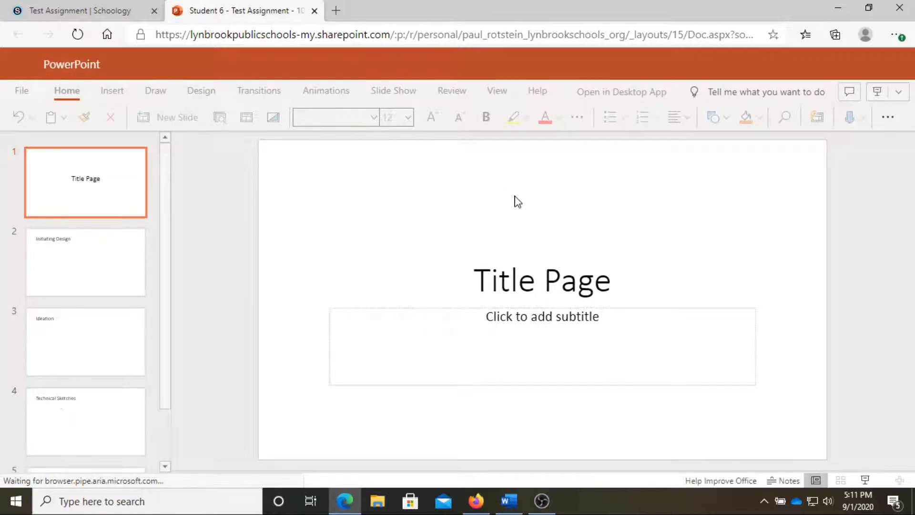
left_click(533, 279)
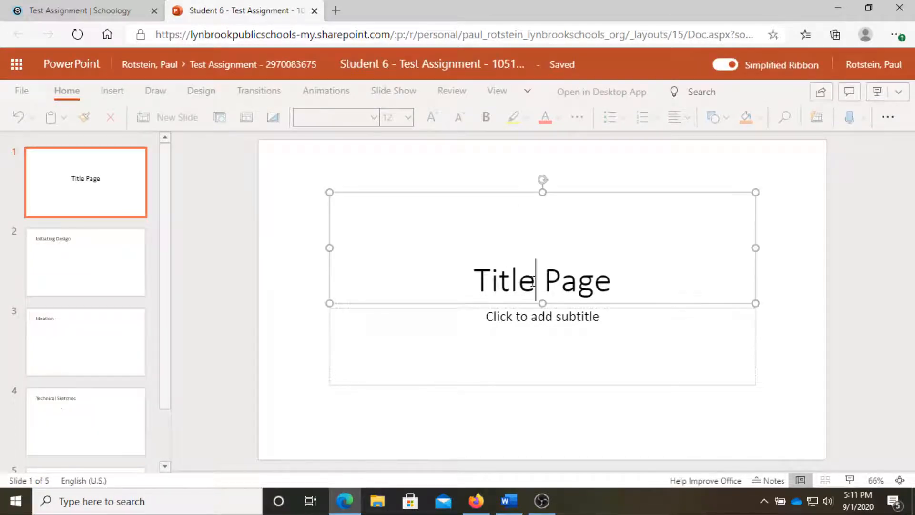
left_click_drag(611, 286, 473, 286)
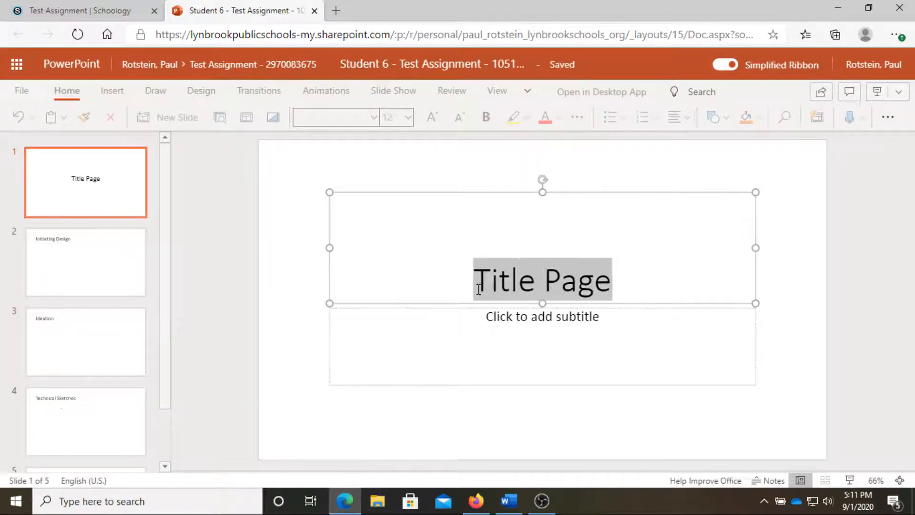
left_click(607, 323)
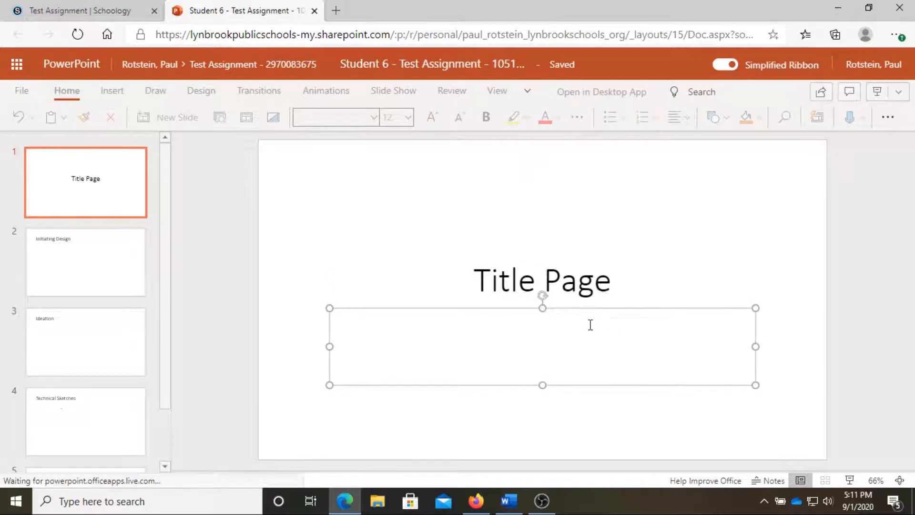
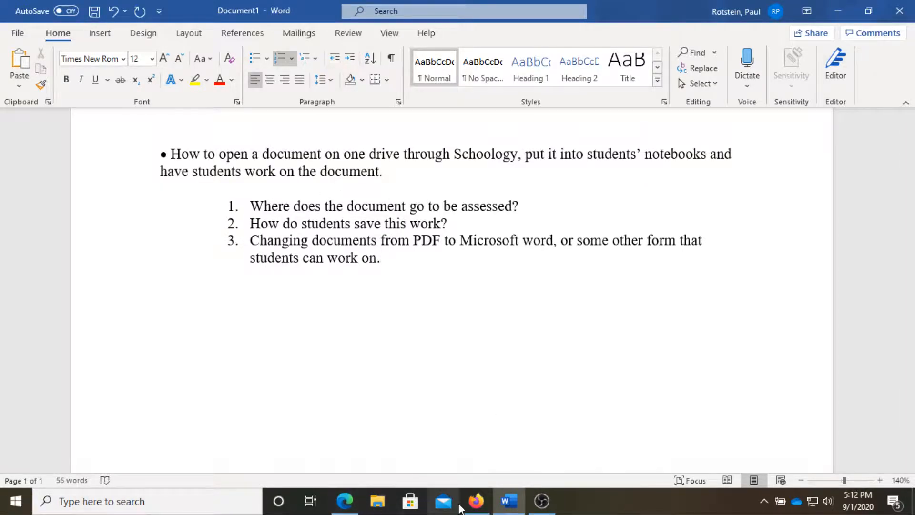
- Switch to the teacher account in Firefox, reload the course materials and open Test Assignment from the student's submission notification
left_click(334, 505)
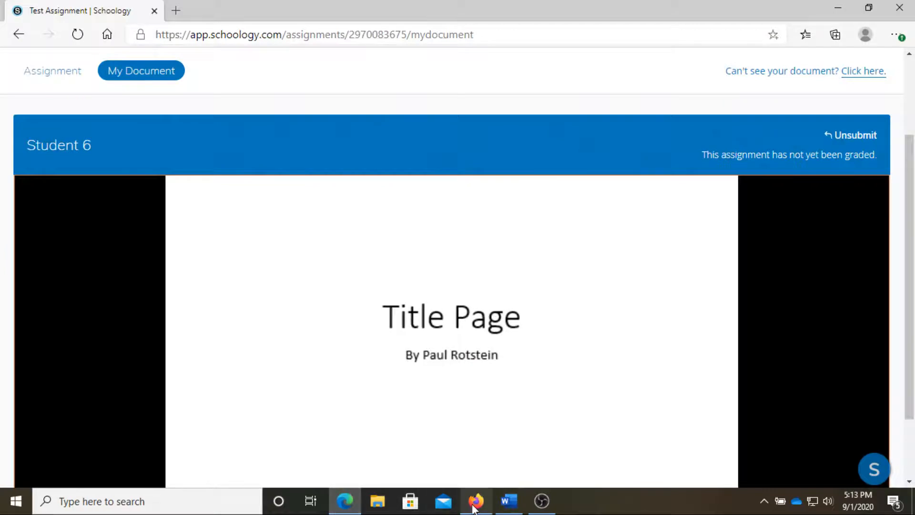
left_click(475, 501)
scroll(392, 194, "up", 2)
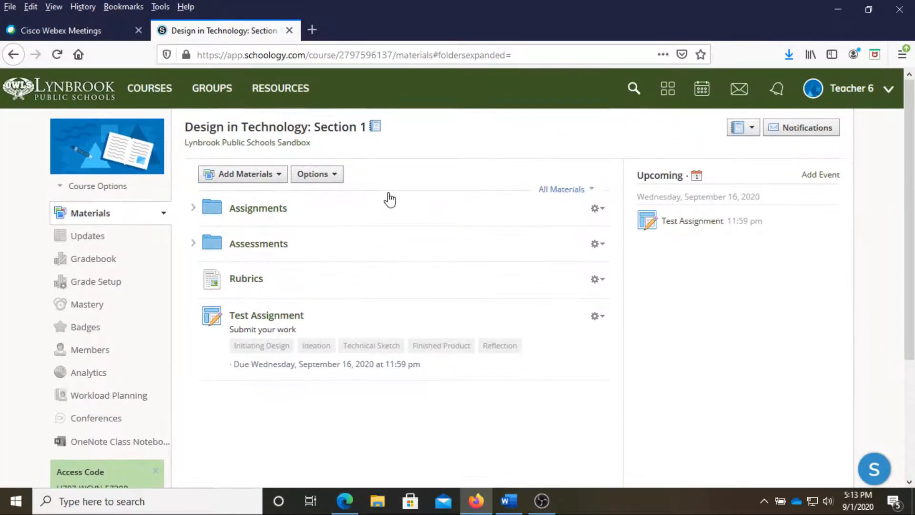
left_click(57, 55)
left_click(781, 95)
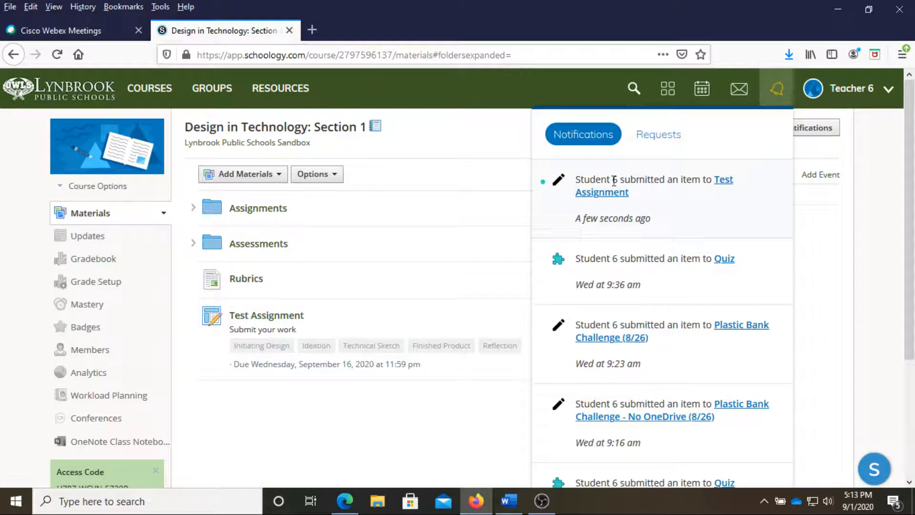
left_click(721, 183)
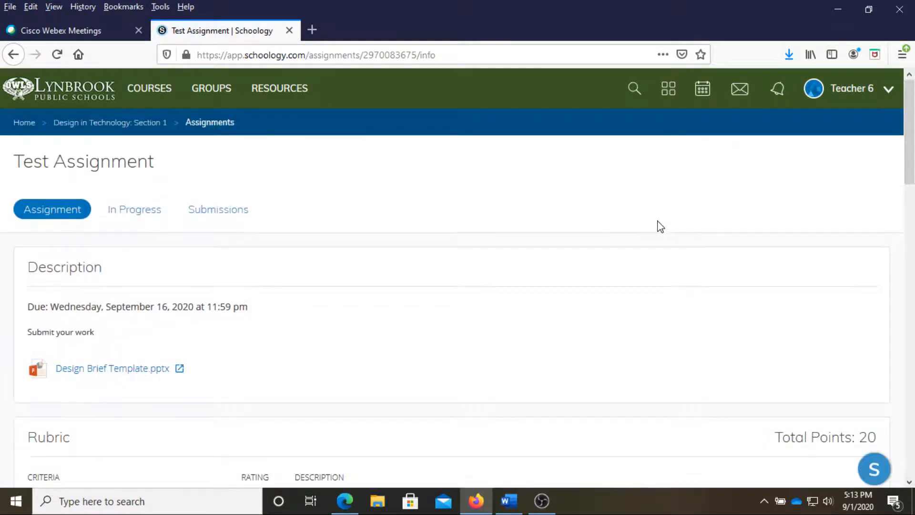
- Review the assignment's details and in-progress work, and open the student's submission
scroll(561, 258, "down", 2)
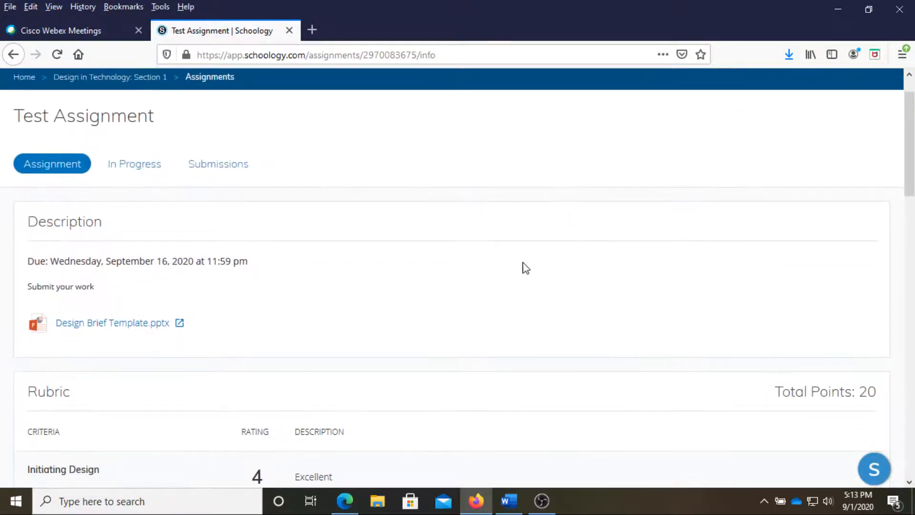
scroll(520, 267, "down", 2)
scroll(200, 277, "up", 1)
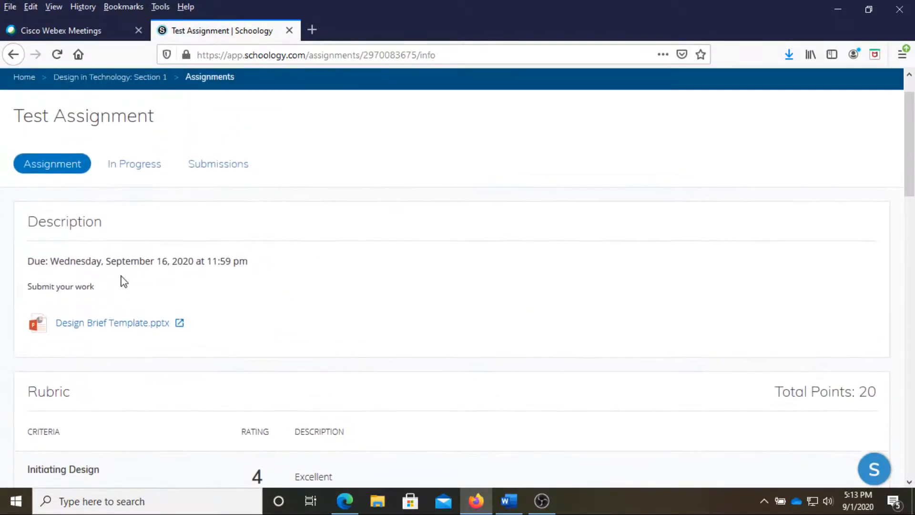
left_click(130, 167)
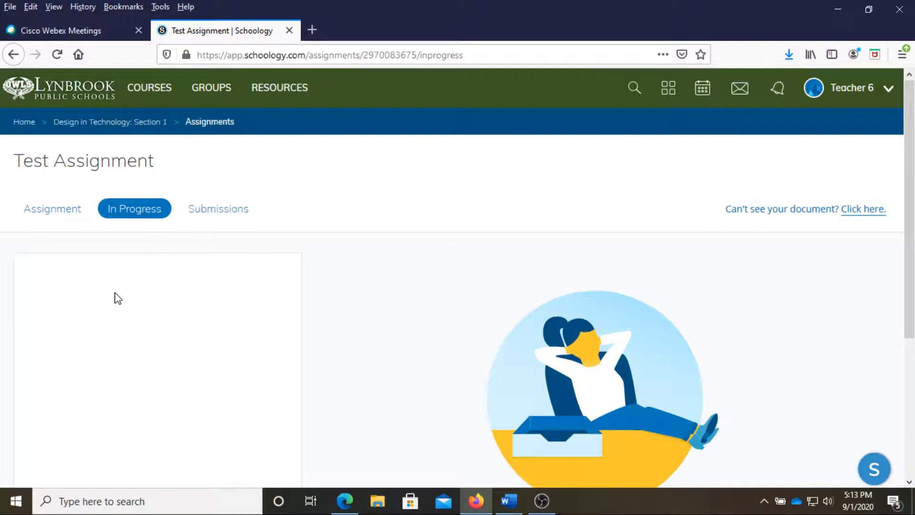
left_click(220, 214)
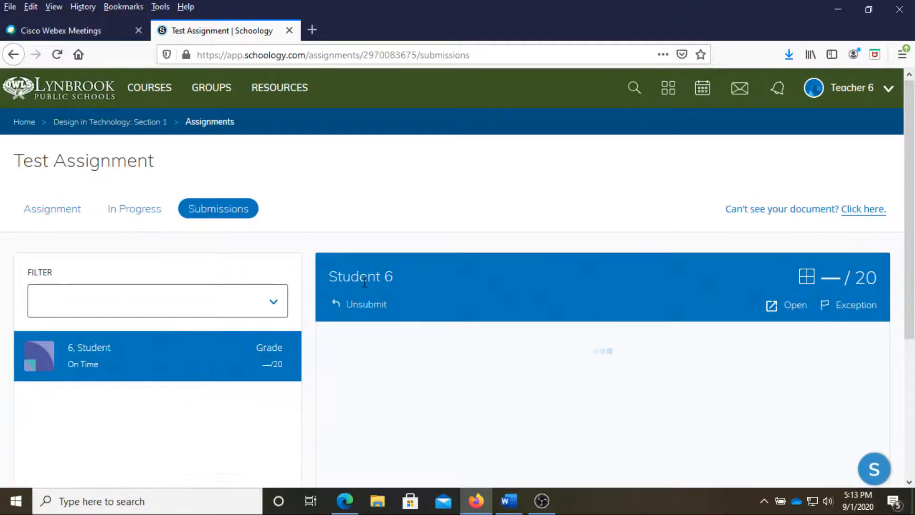
scroll(483, 300, "down", 1)
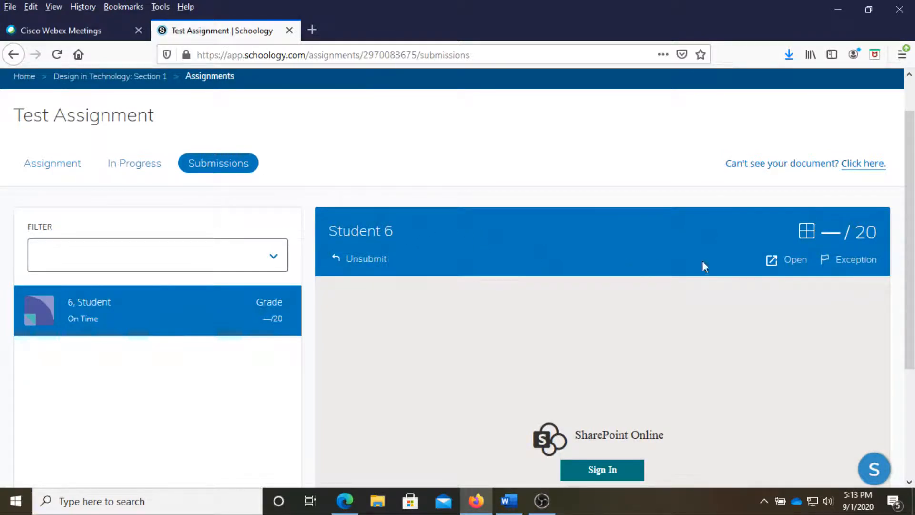
- Open the submission's grading rubric and sign in to SharePoint Online with the saved school account, choosing to stay signed in
left_click(807, 238)
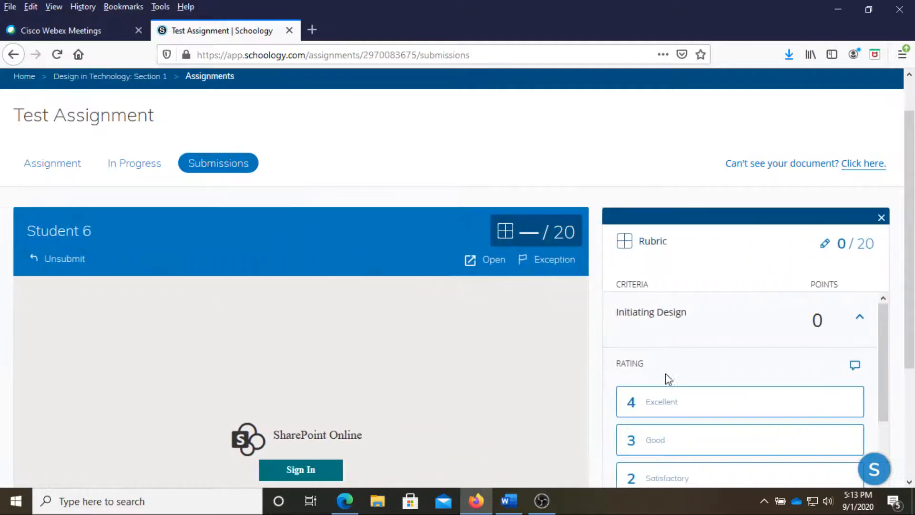
scroll(470, 348, "down", 2)
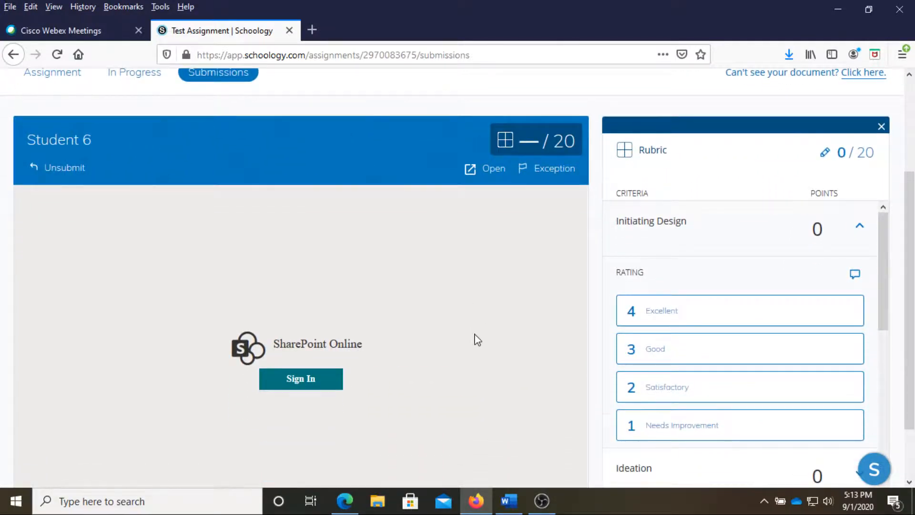
scroll(477, 339, "down", 1)
left_click(322, 341)
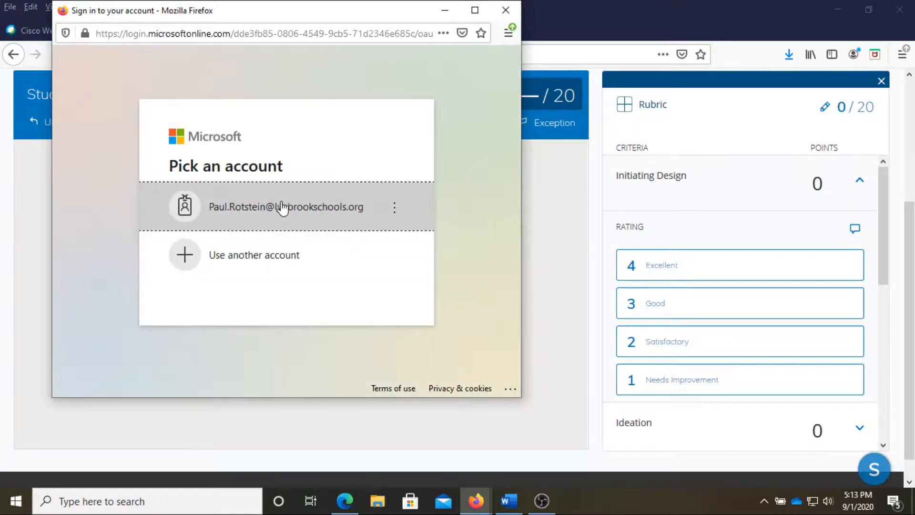
left_click(282, 206)
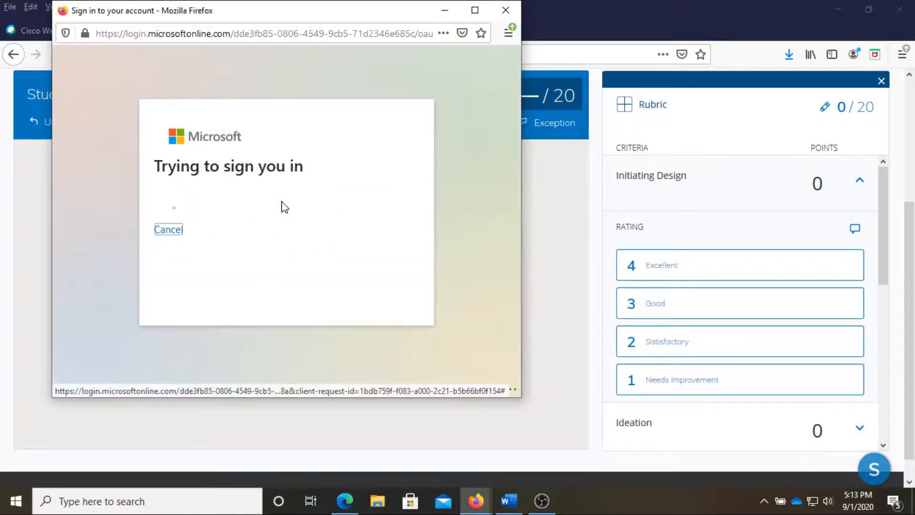
left_click(372, 290)
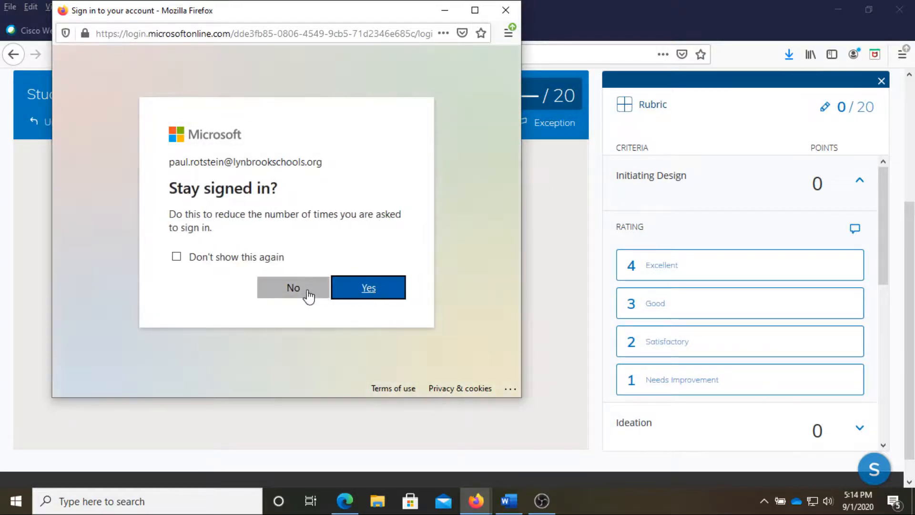
left_click(347, 290)
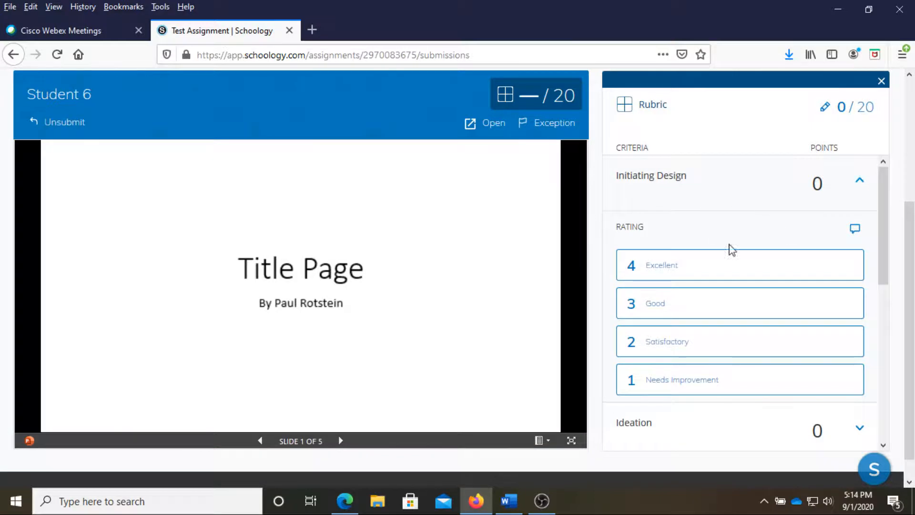
- Review the submitted presentation beside the rubric, advancing from the title slide to the Ideation slide
scroll(748, 238, "up", 1)
scroll(742, 253, "down", 2)
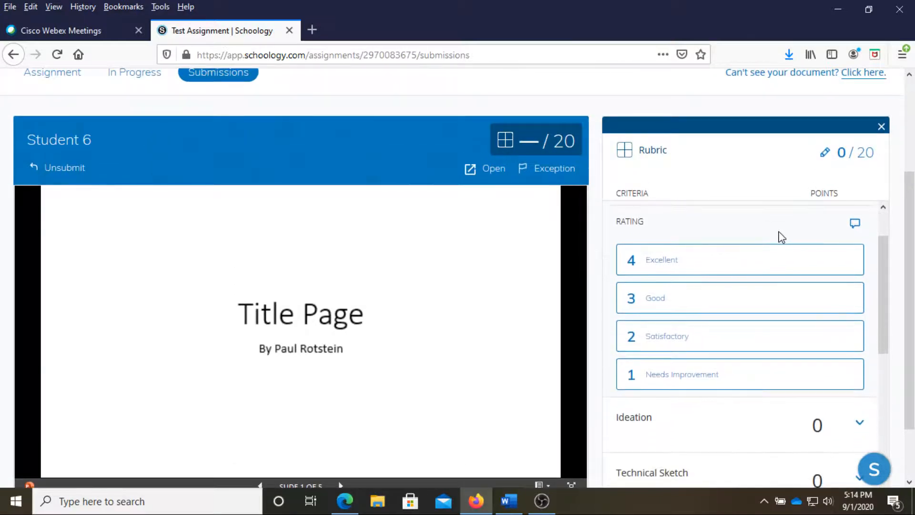
scroll(778, 237, "up", 2)
scroll(353, 290, "down", 1)
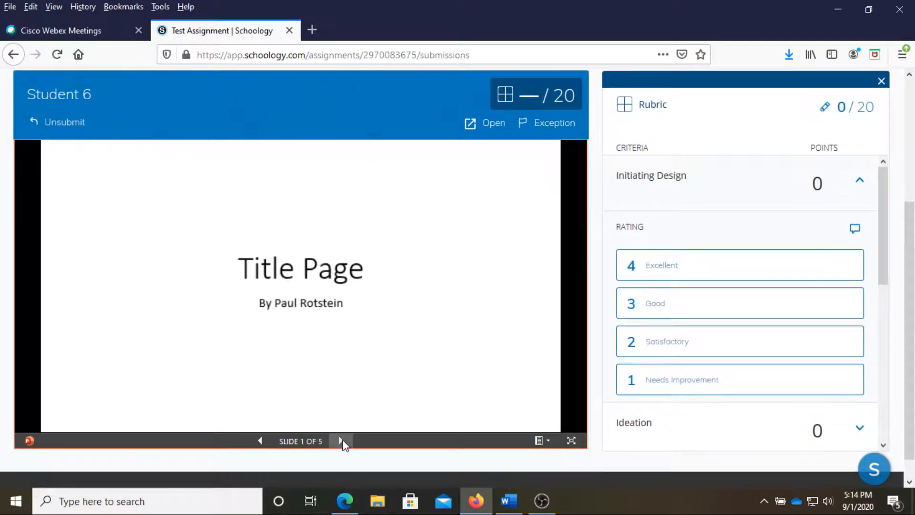
left_click(340, 441)
left_click(341, 439)
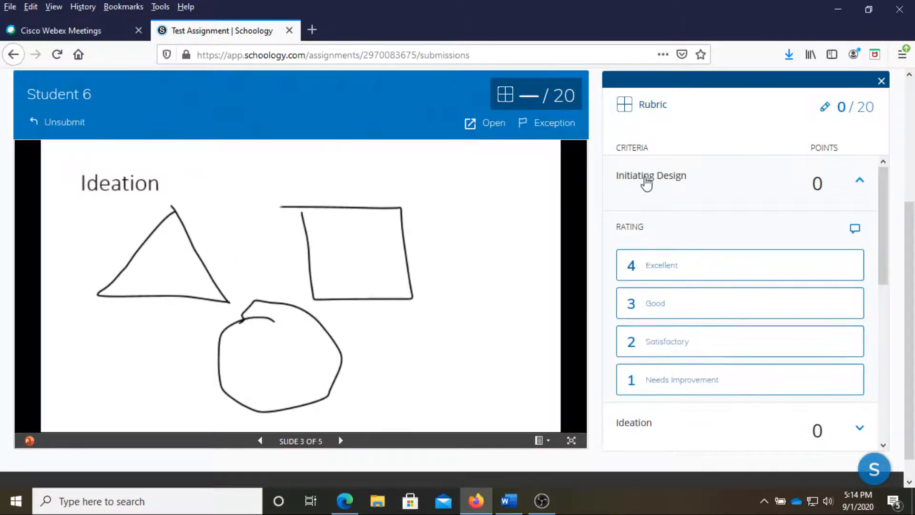
- Rate Initiating Design 4, Ideation 3, Technical Sketch 2, Finished Product 4 and Reflection 4, and save the rubric grade
left_click(663, 272)
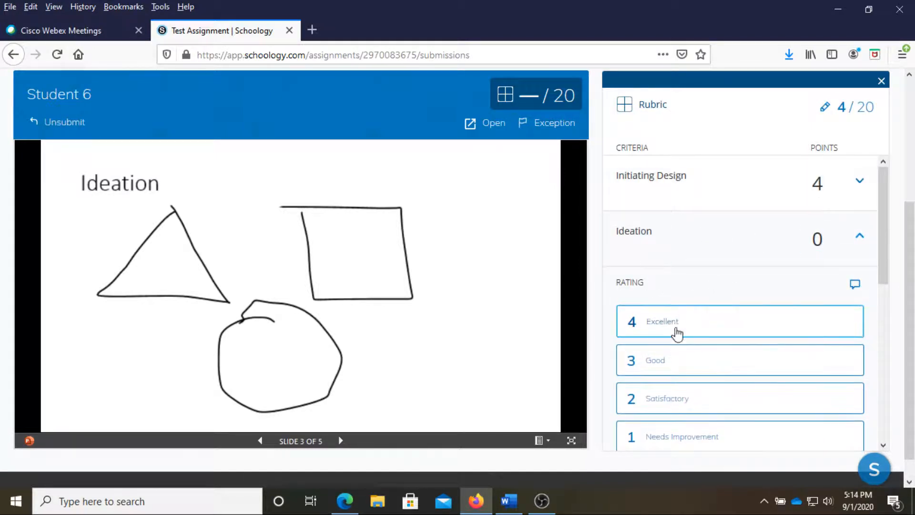
left_click(664, 368)
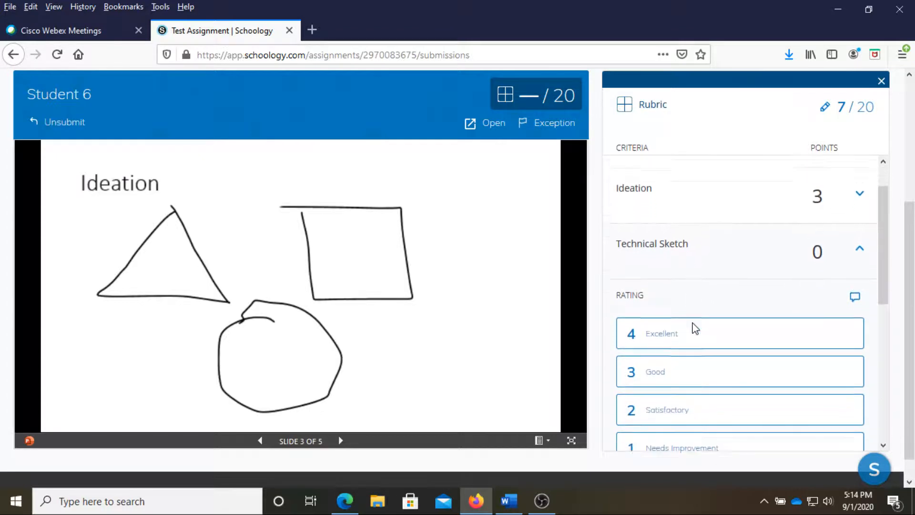
left_click(675, 404)
left_click(700, 325)
left_click(667, 343)
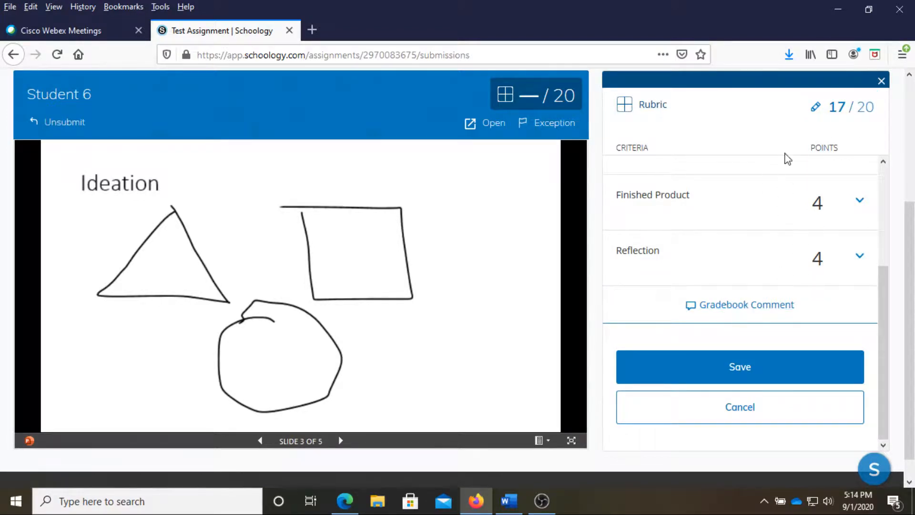
left_click(747, 371)
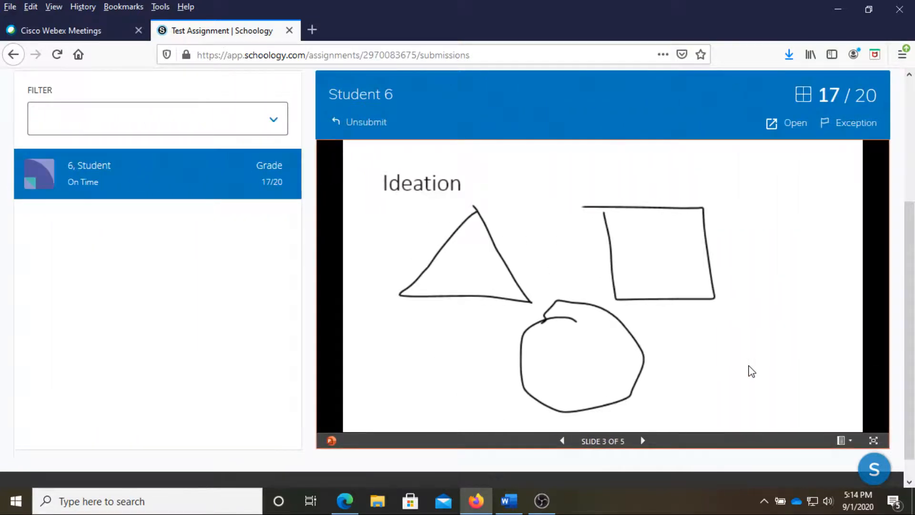
scroll(607, 255, "down", 1)
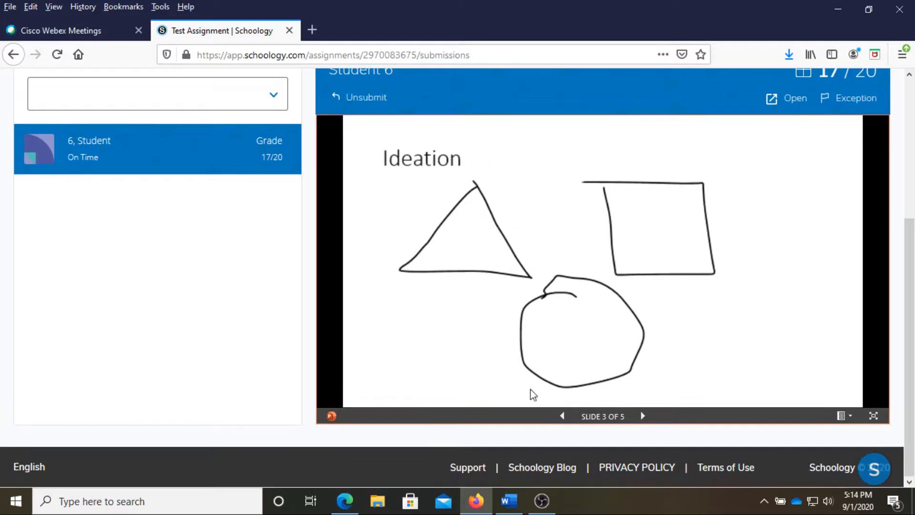
- Switch to Word, open the PDF Faculty Meeting May 2020 from the Downloads folder, and accept its conversion to an editable document
left_click(509, 500)
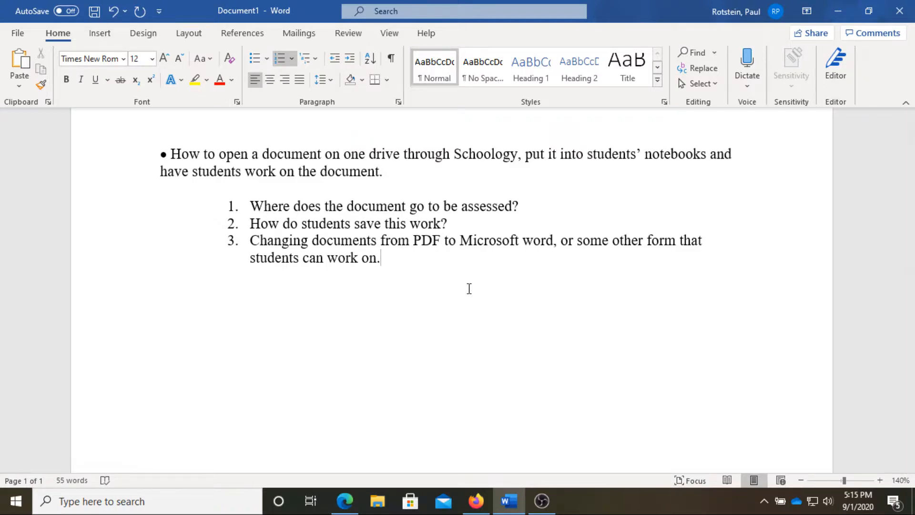
left_click(18, 33)
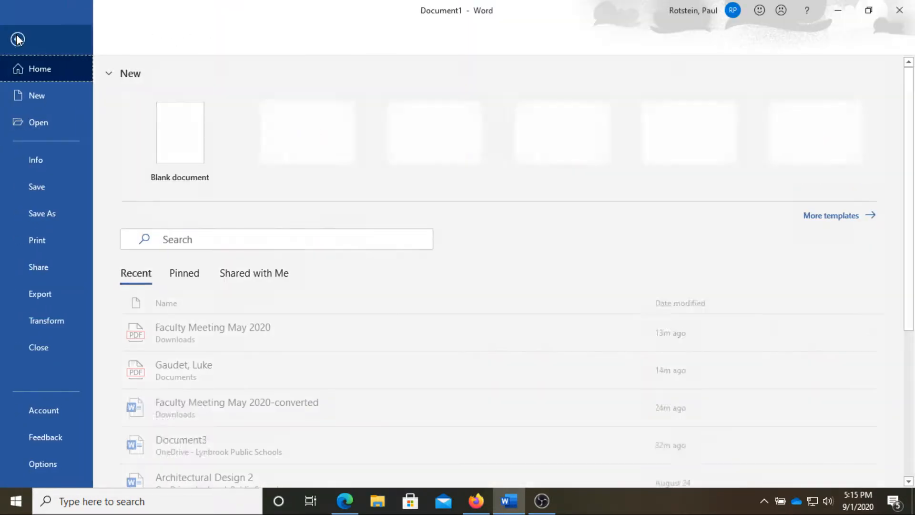
left_click(39, 125)
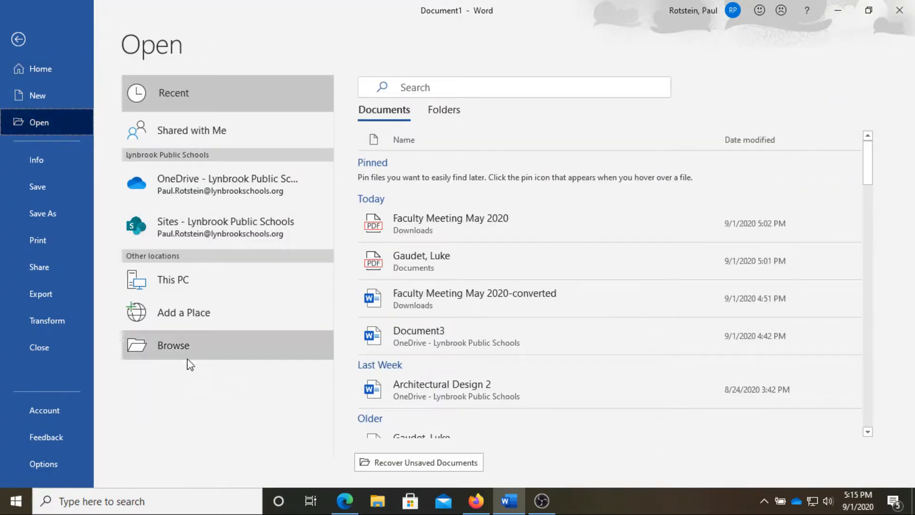
left_click(173, 349)
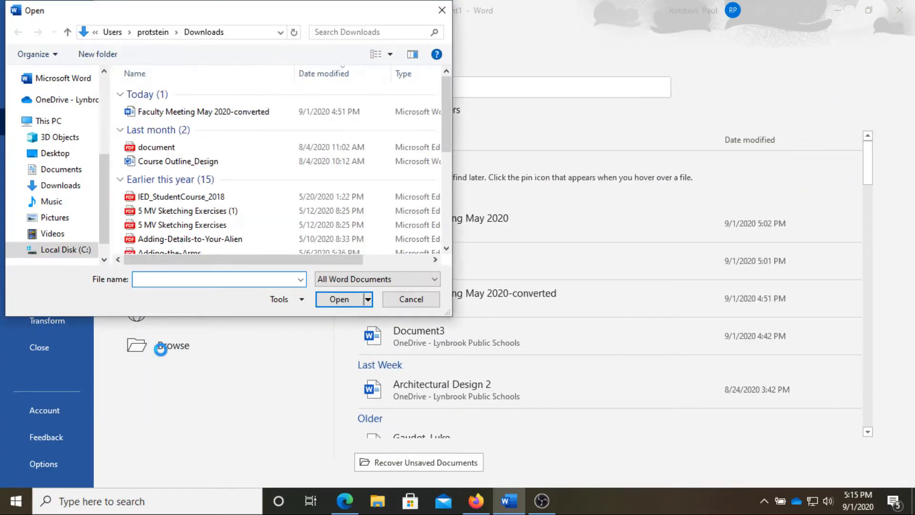
scroll(236, 138, "down", 1)
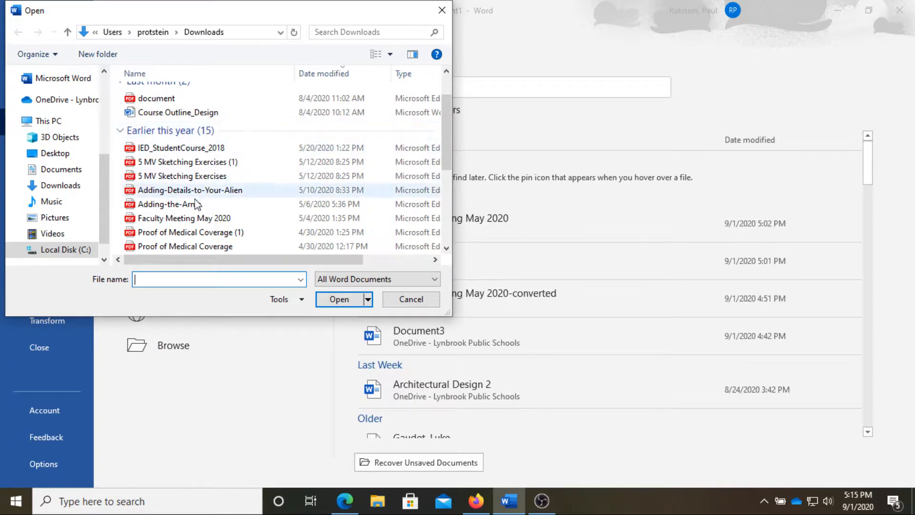
left_click(175, 220)
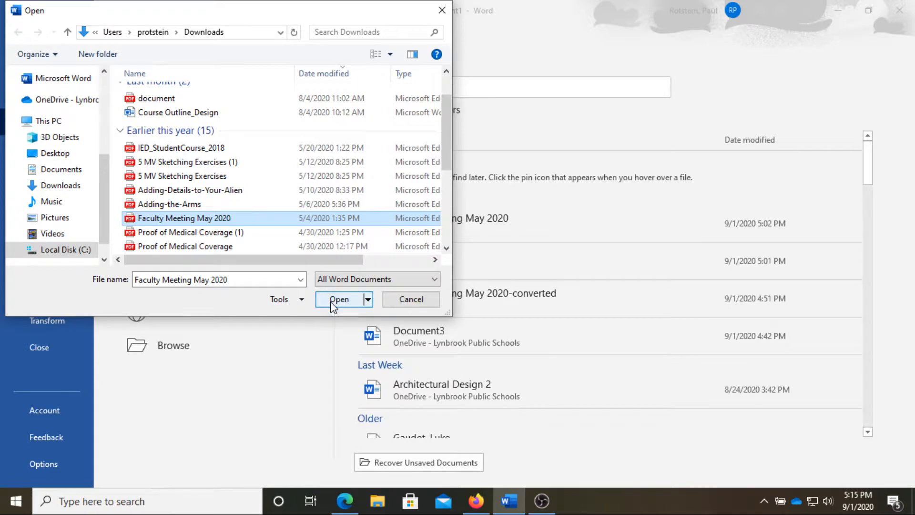
left_click(348, 302)
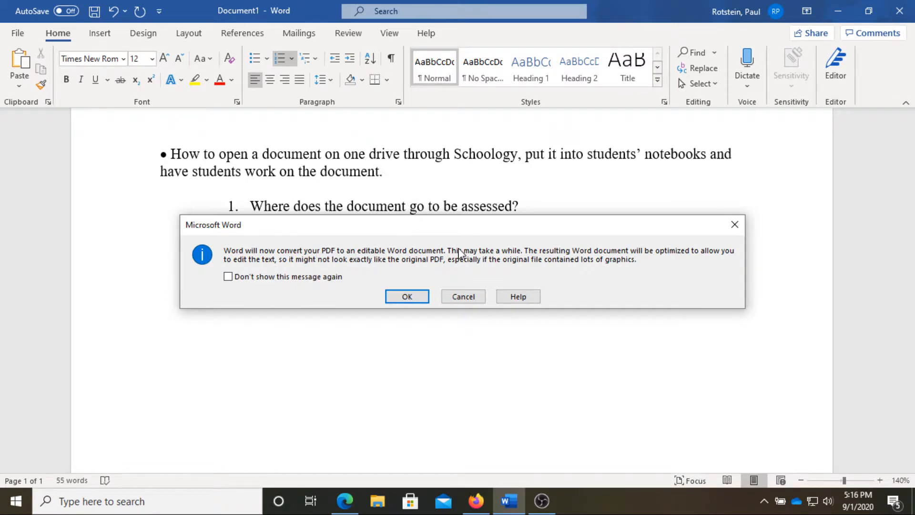
left_click(406, 296)
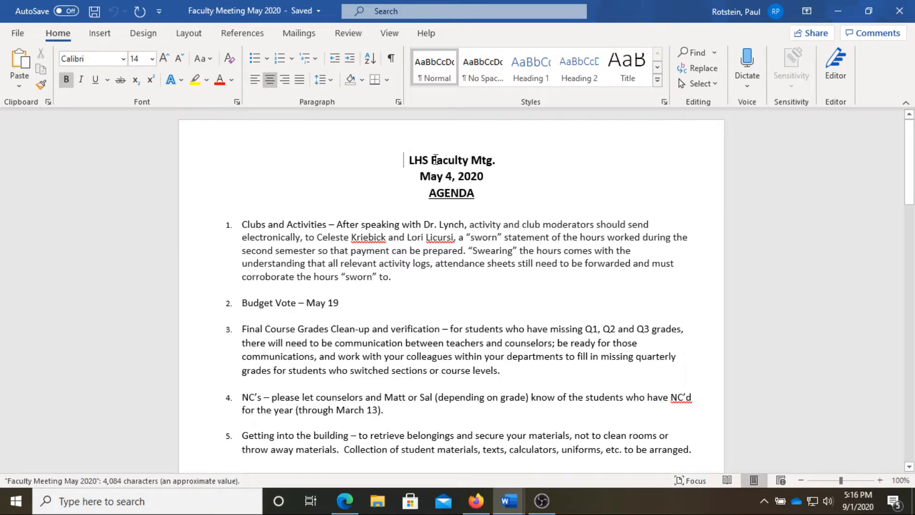
- Test editing the converted text by inserting a space inside "should" in the Student Practice item and removing it
scroll(405, 236, "down", 8)
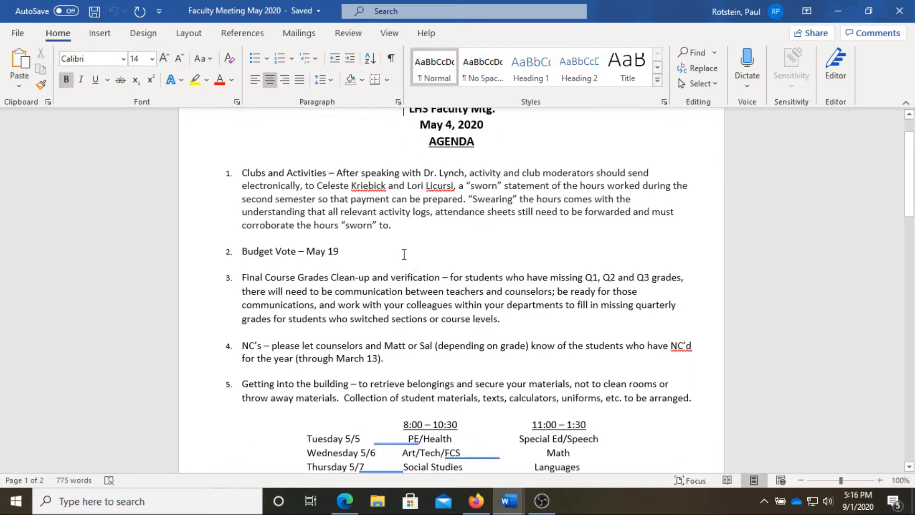
scroll(460, 288, "up", 2)
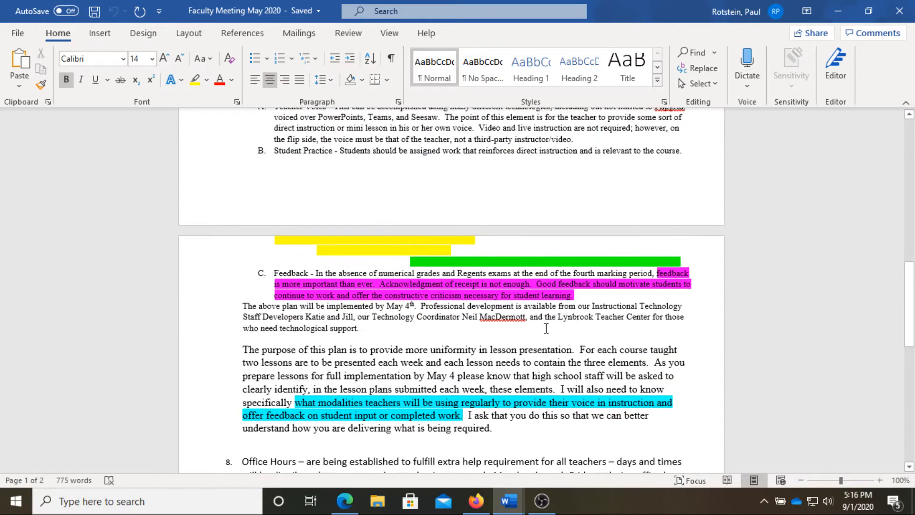
left_click(436, 165)
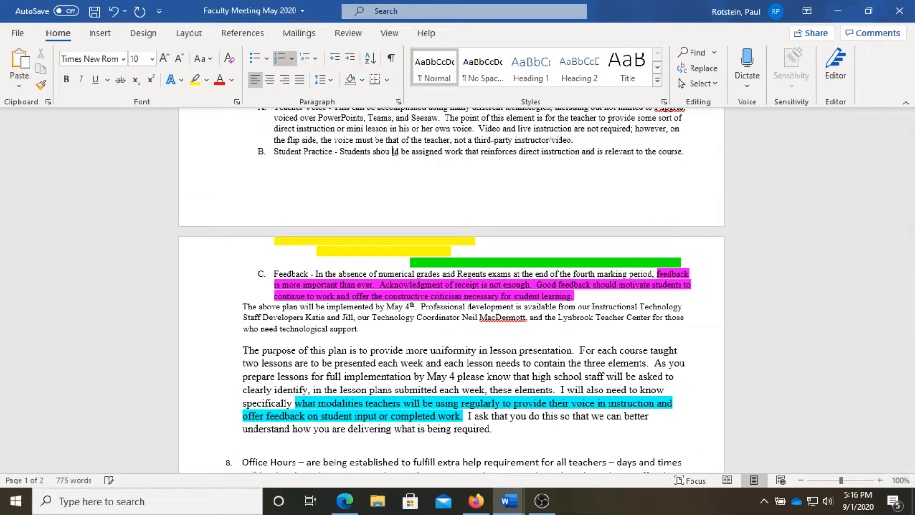
key("BackSpace")
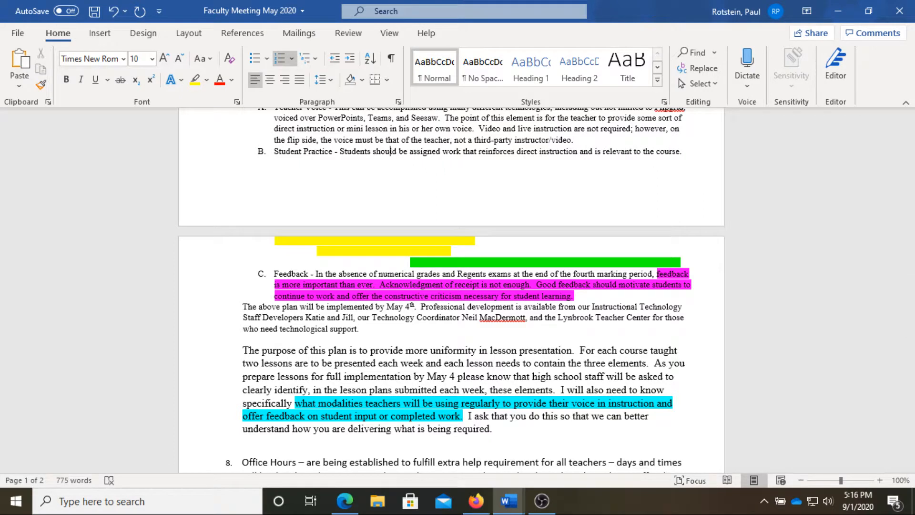
- Delete the drawing object holding the yellow, green and magenta highlight bars around the Feedback item on page 2
left_click(397, 246)
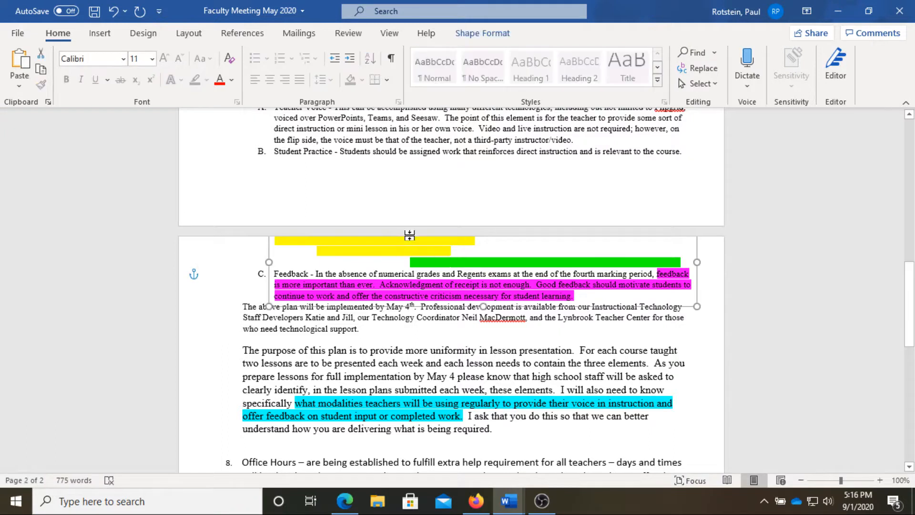
key("Escape")
key("Return")
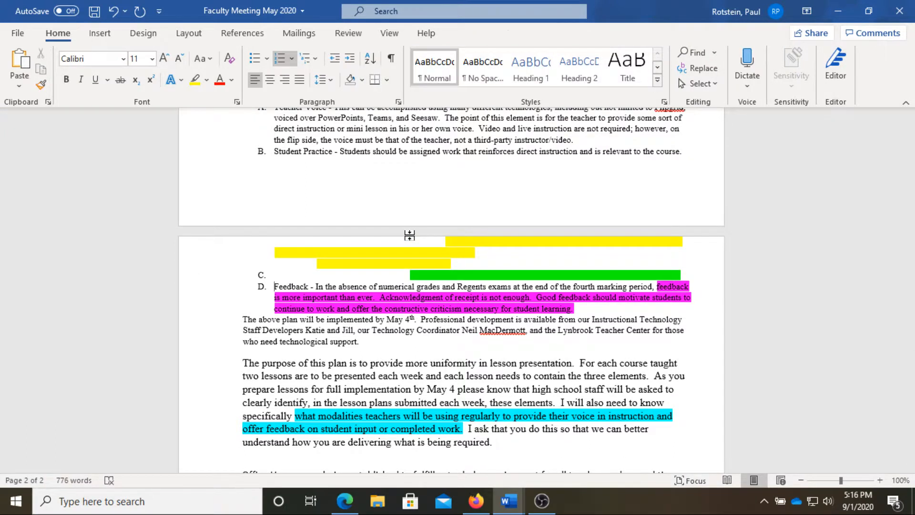
key("ctrl+z")
key("Delete")
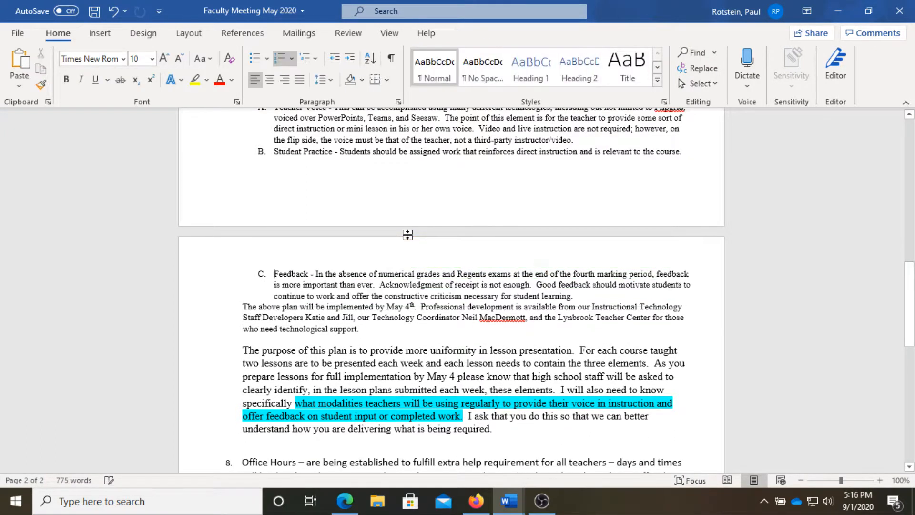
- Review the converted document from the Office Hours item back to its heading, and return to the Document1 question list
scroll(625, 296, "down", 3)
scroll(624, 296, "down", 9)
scroll(566, 316, "up", 20)
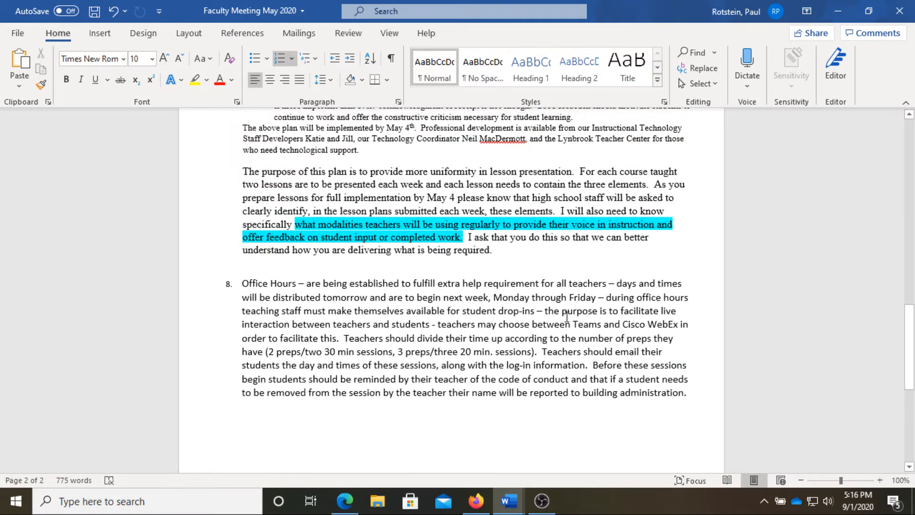
scroll(567, 316, "up", 1)
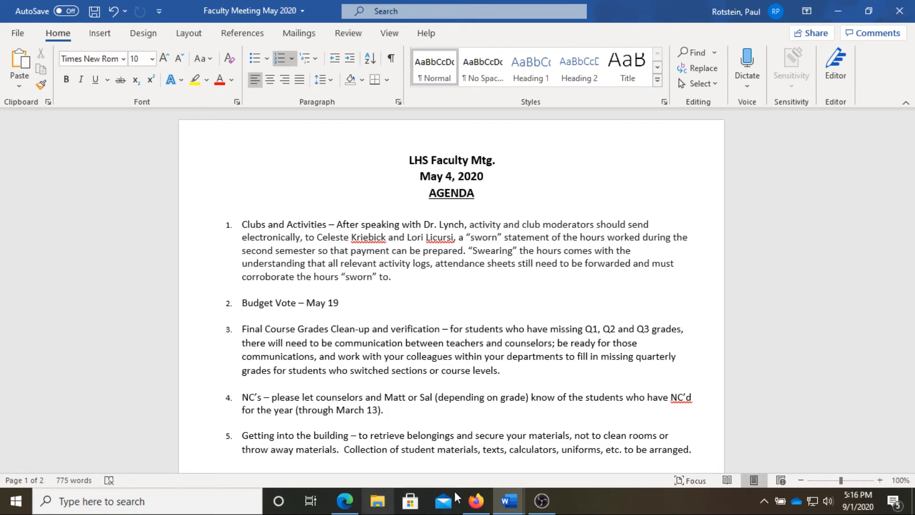
mouse_move(509, 500)
left_click(464, 426)
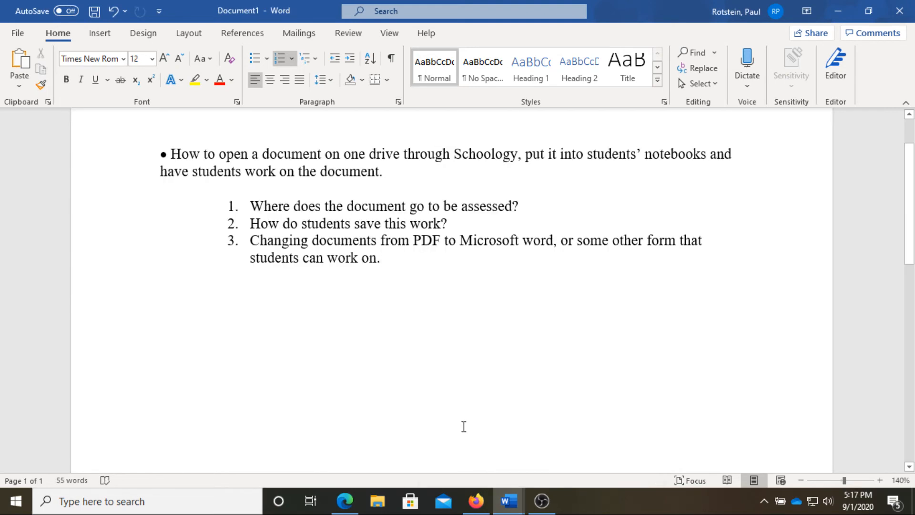
left_click(541, 500)
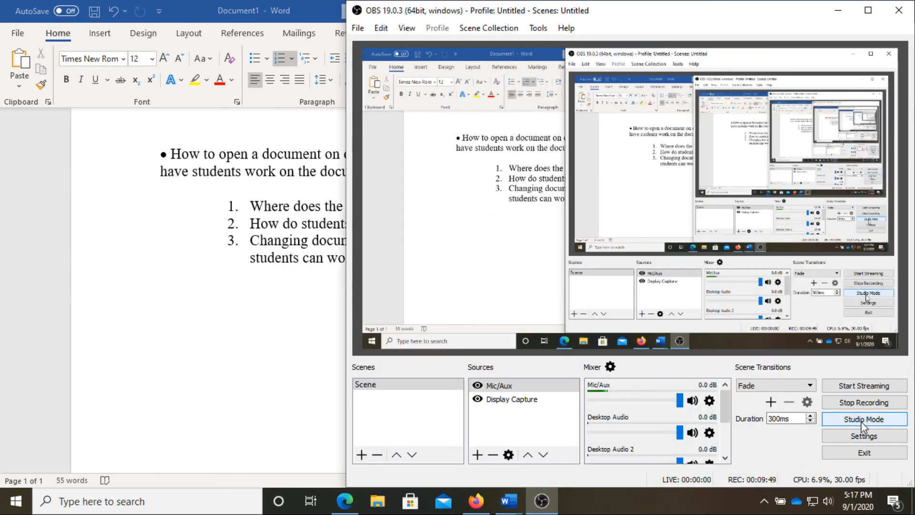